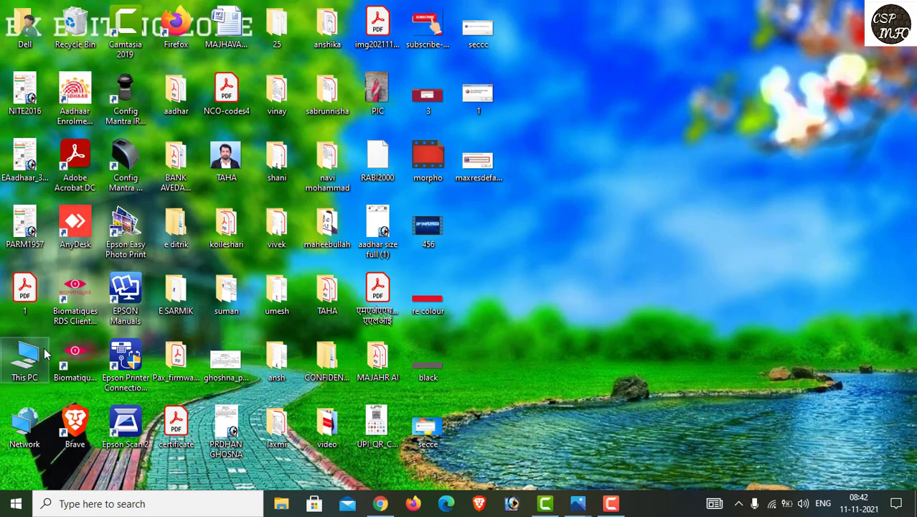
Step: Open Control Panel and go to the Programs and Features list of installed programs
{"action": "left_click", "coordinate": [86, 505]}
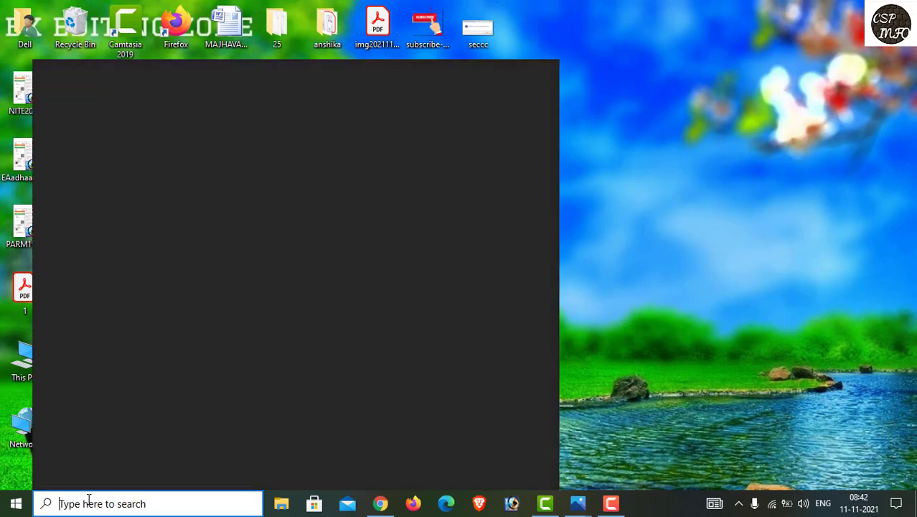
{"action": "type", "text": "cantr"}
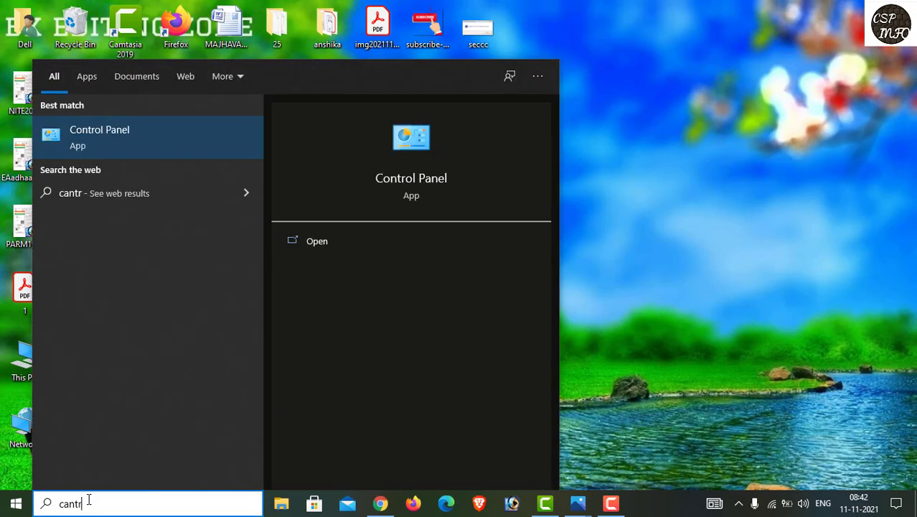
{"action": "left_click", "coordinate": [117, 130]}
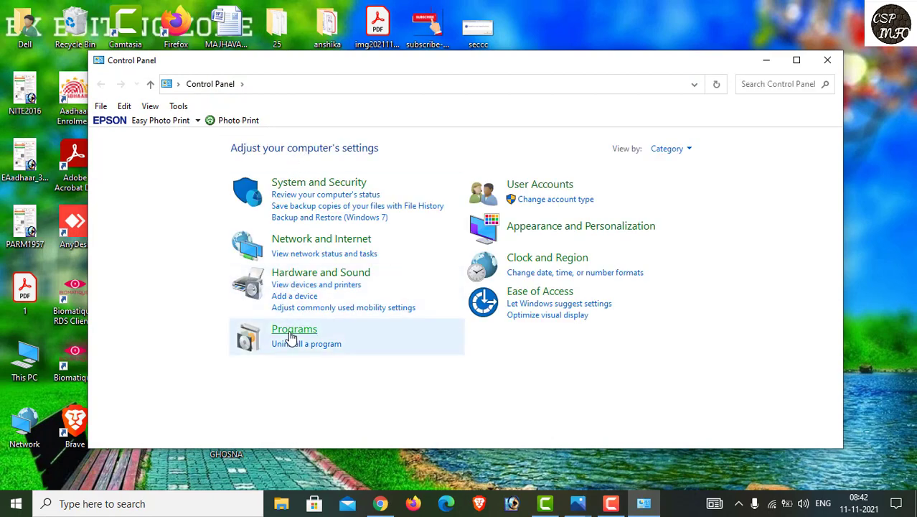
{"action": "left_click", "coordinate": [291, 335]}
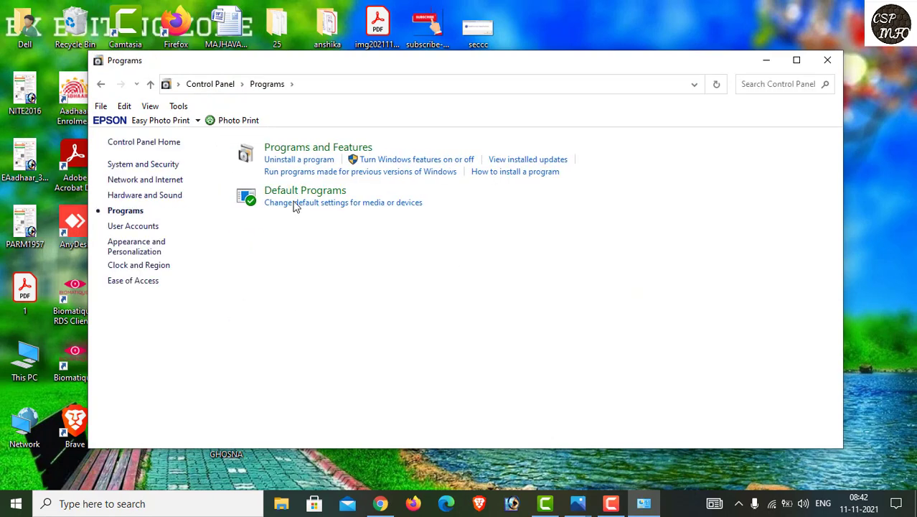
{"action": "left_click", "coordinate": [309, 153]}
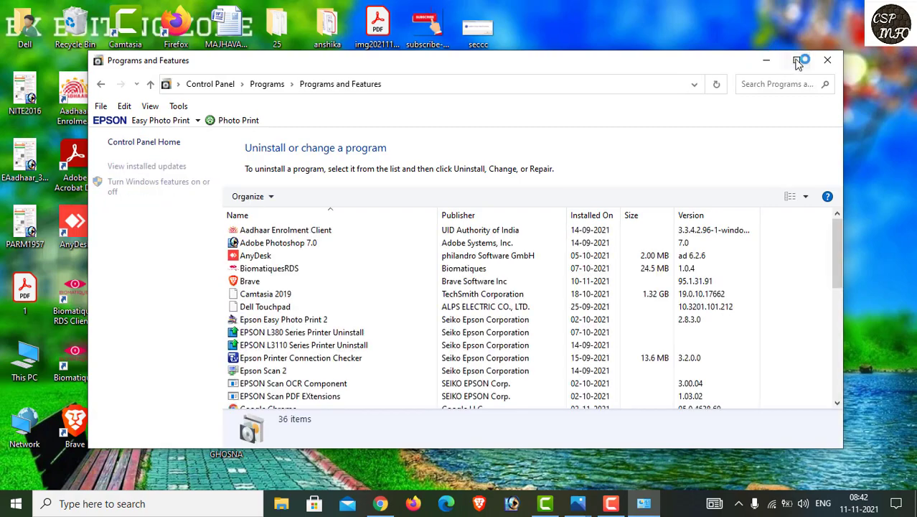
Step: Uninstall Morpho RD Service Driver version 2.0.1.42 with all of its components
{"action": "scroll", "coordinate": [317, 303], "scroll_direction": "down", "scroll_amount": 6}
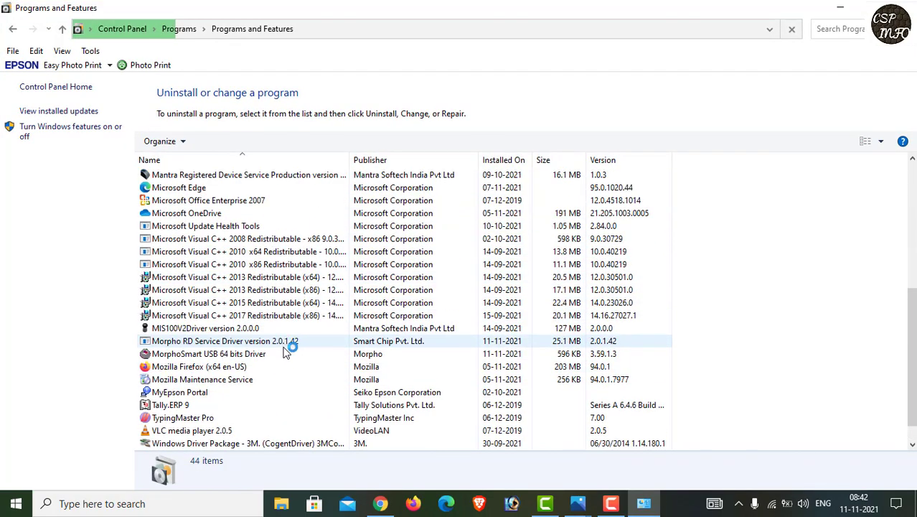
{"action": "scroll", "coordinate": [251, 309], "scroll_direction": "down", "scroll_amount": 2}
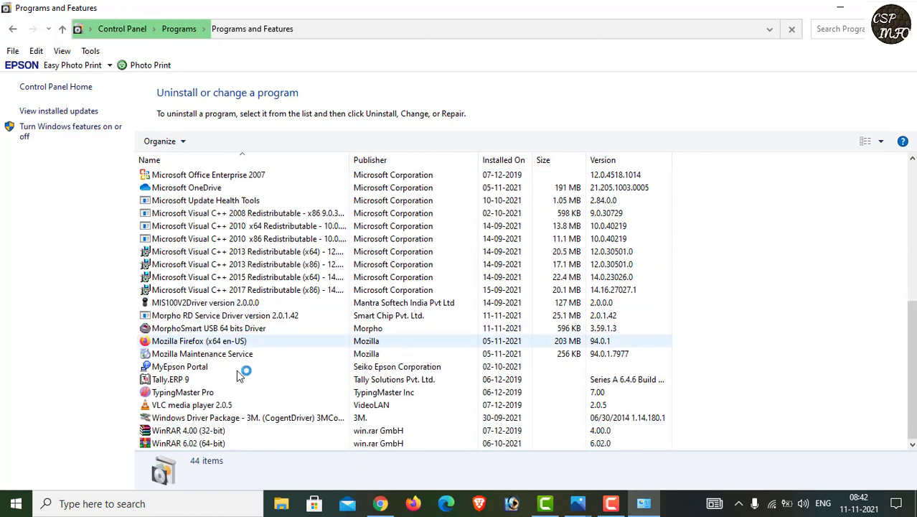
{"action": "left_click", "coordinate": [207, 328]}
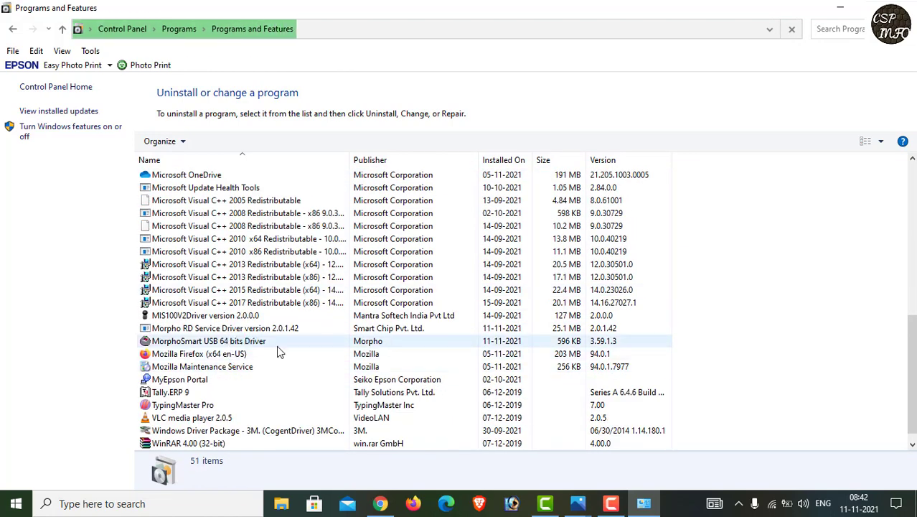
{"action": "left_click", "coordinate": [239, 350]}
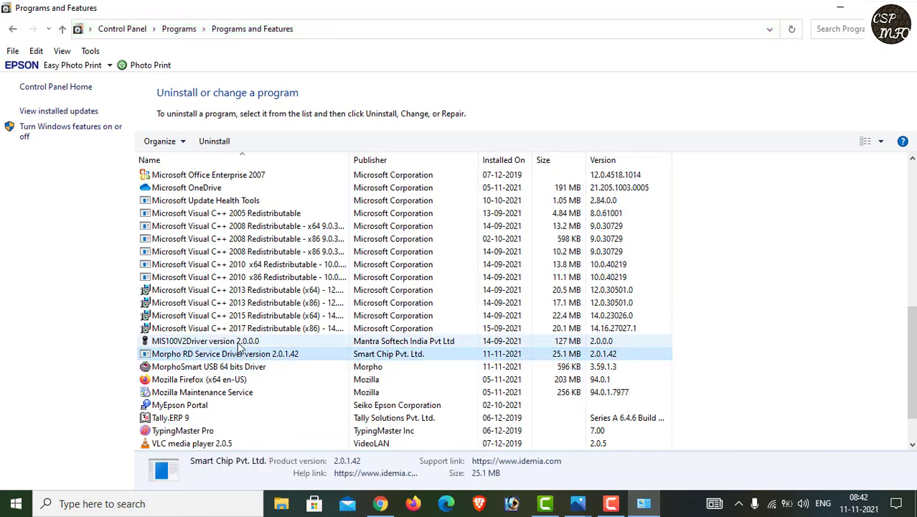
{"action": "left_click", "coordinate": [238, 343]}
{"action": "left_click", "coordinate": [238, 353]}
{"action": "right_click", "coordinate": [239, 357]}
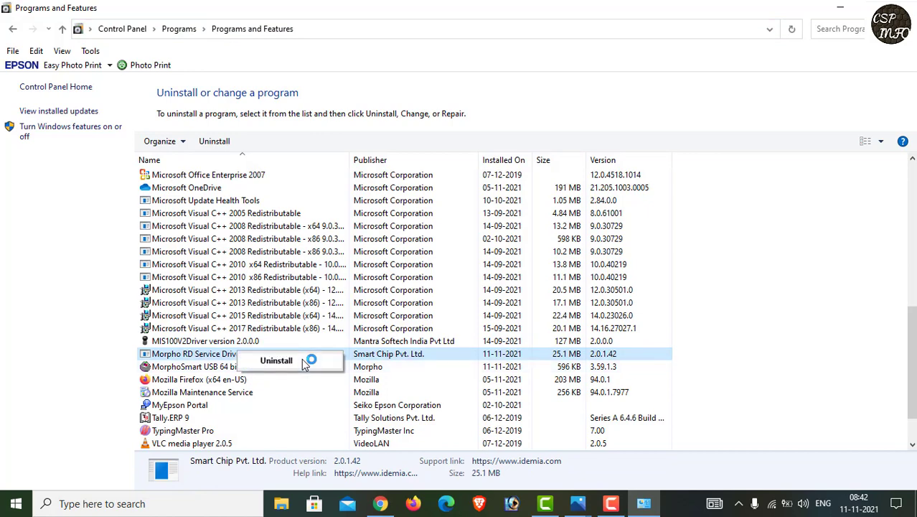
{"action": "left_click", "coordinate": [302, 359]}
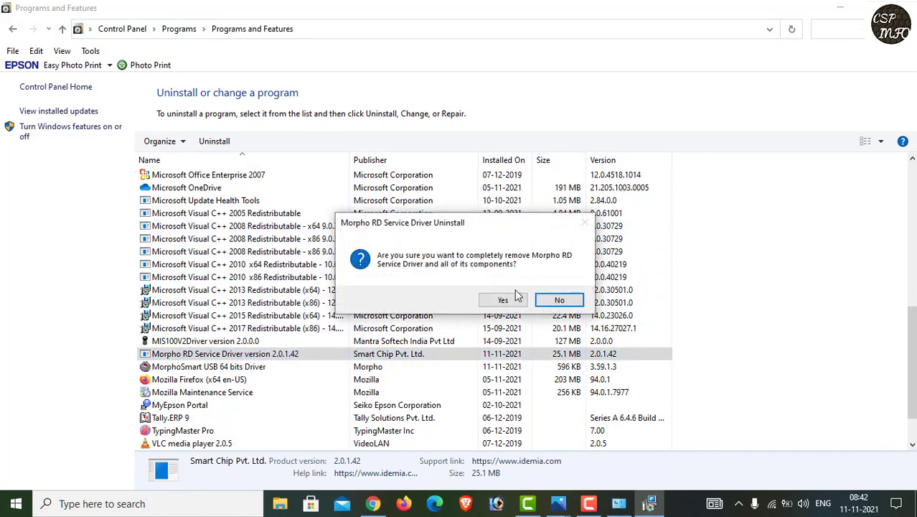
{"action": "left_click", "coordinate": [504, 301]}
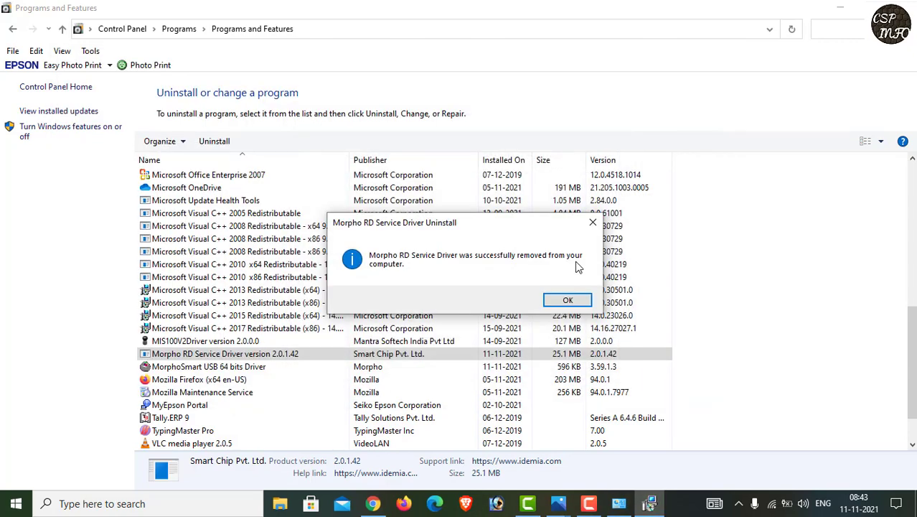
{"action": "left_click", "coordinate": [565, 301]}
Step: Uninstall the MorphoSmart USB 64 bits Driver, letting running applications close automatically, and minimize the program list
{"action": "left_click", "coordinate": [237, 359]}
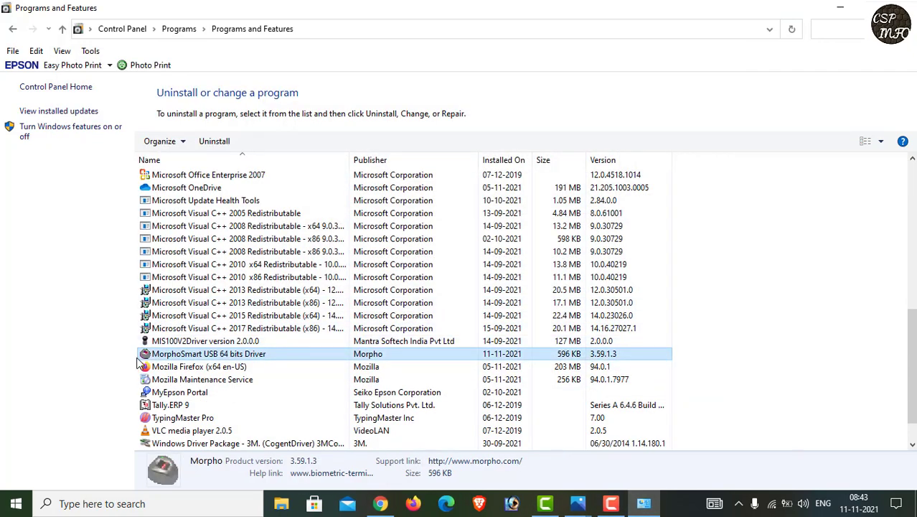
{"action": "right_click", "coordinate": [173, 357]}
{"action": "left_click", "coordinate": [231, 361]}
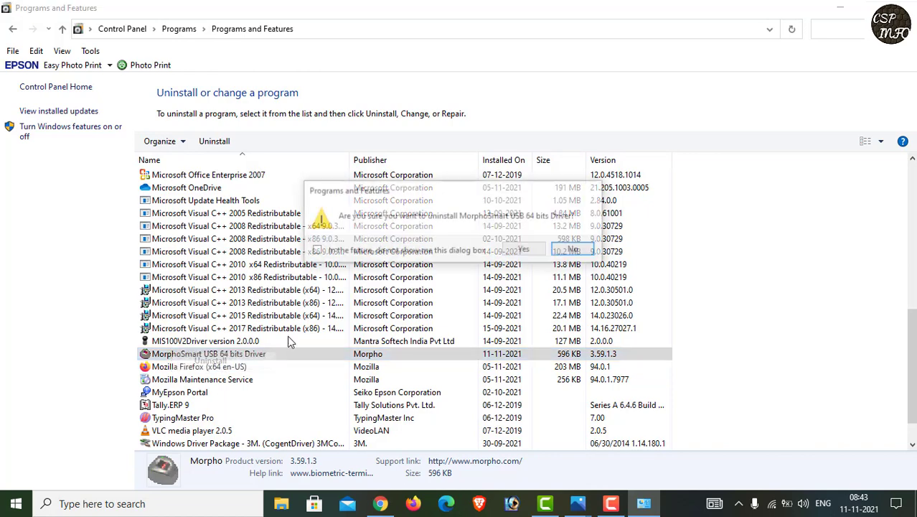
{"action": "left_click", "coordinate": [525, 251]}
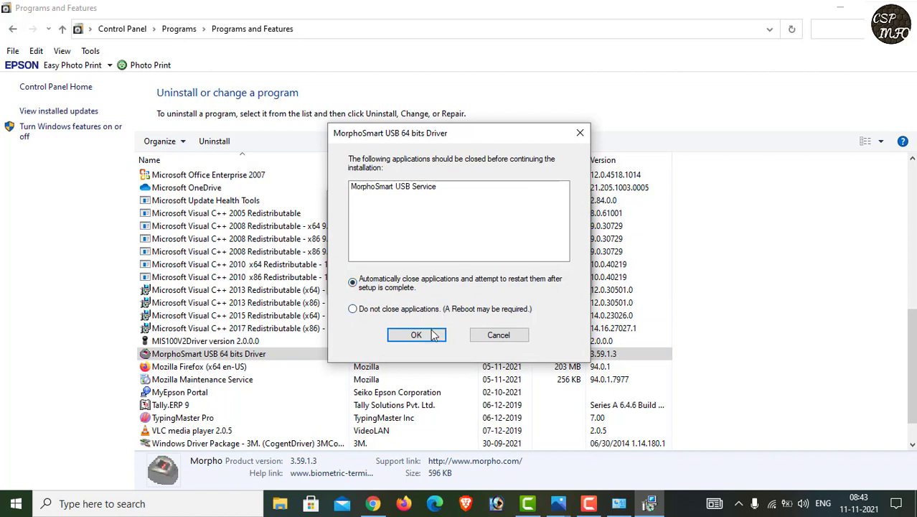
{"action": "left_click", "coordinate": [433, 335]}
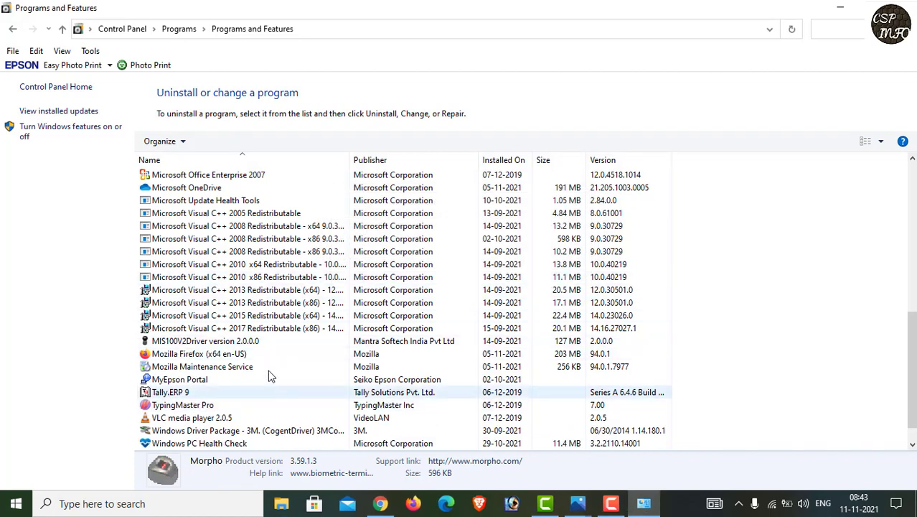
{"action": "left_click", "coordinate": [840, 10]}
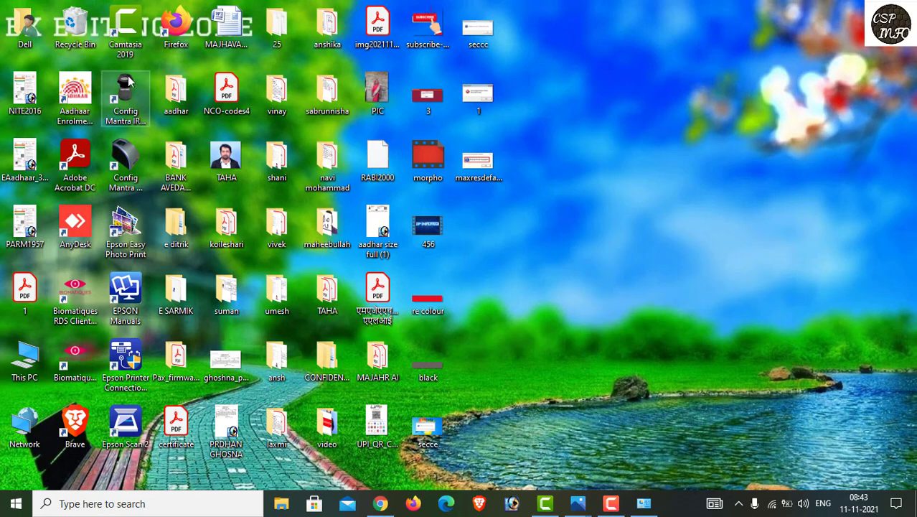
Step: Delete the MORPHORDLOG and MorphoRdServiceL0Soft folders from Local Disk (C:) and minimize the folder window
{"action": "double_click", "coordinate": [30, 362]}
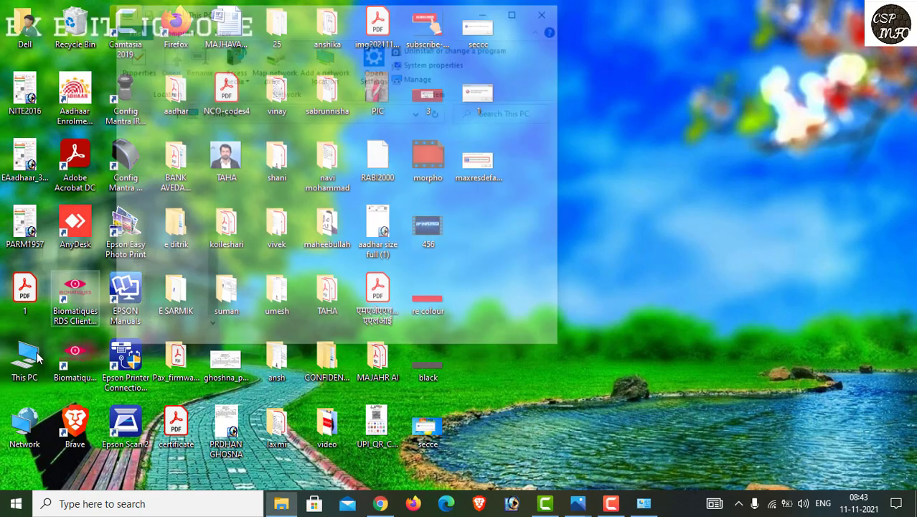
{"action": "left_click", "coordinate": [176, 285]}
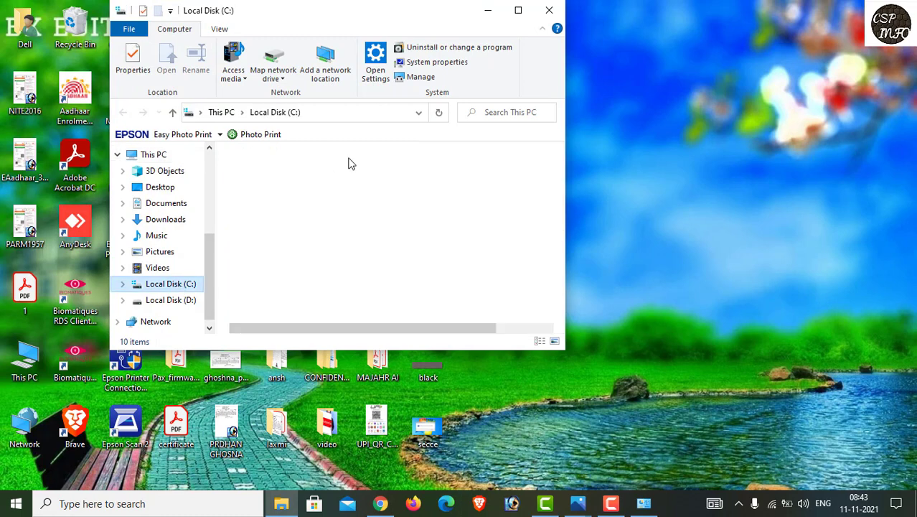
{"action": "left_click", "coordinate": [518, 10]}
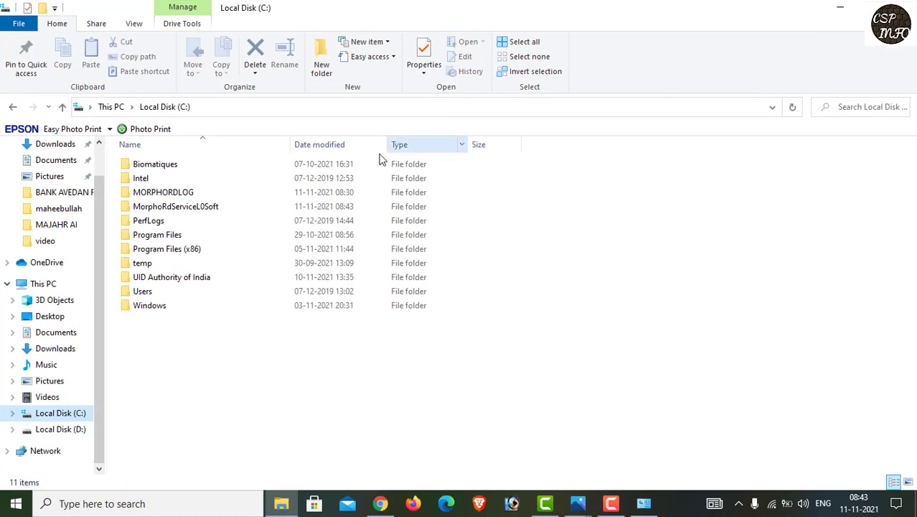
{"action": "left_click", "coordinate": [180, 197]}
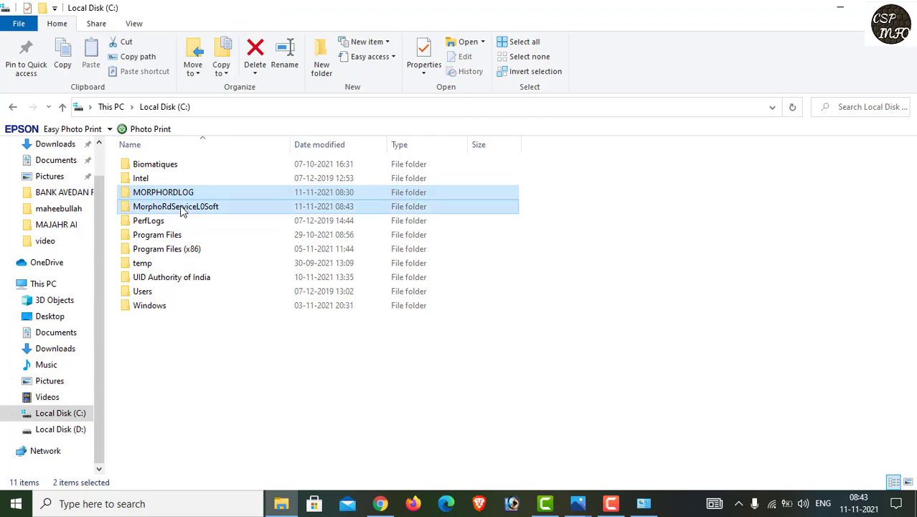
{"action": "key", "text": "Delete"}
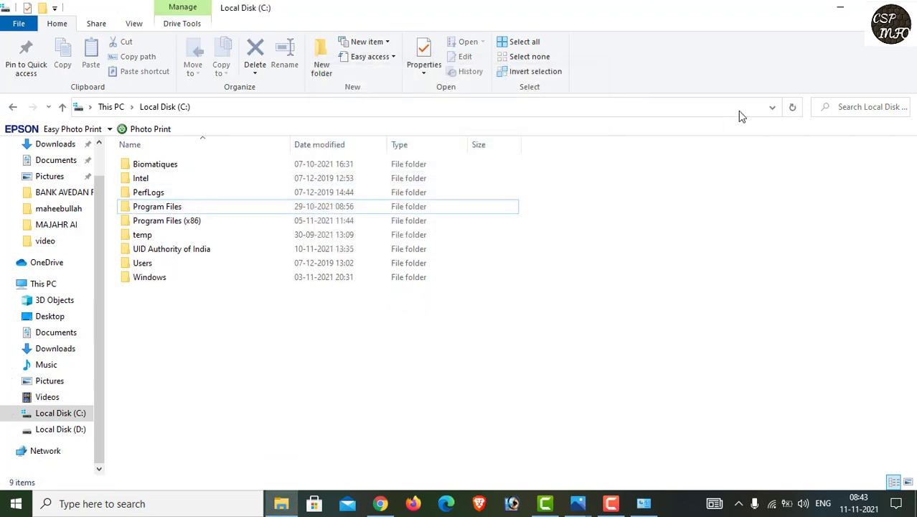
{"action": "left_click", "coordinate": [836, 9]}
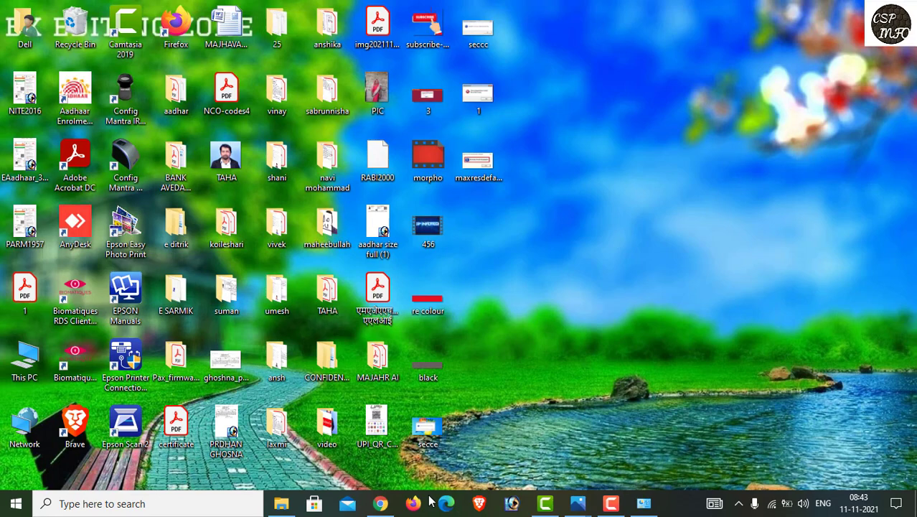
Step: Switch to Chrome, search for "morpho rd" in a new tab and open the rdserviceonline.com result
{"action": "left_click", "coordinate": [381, 503]}
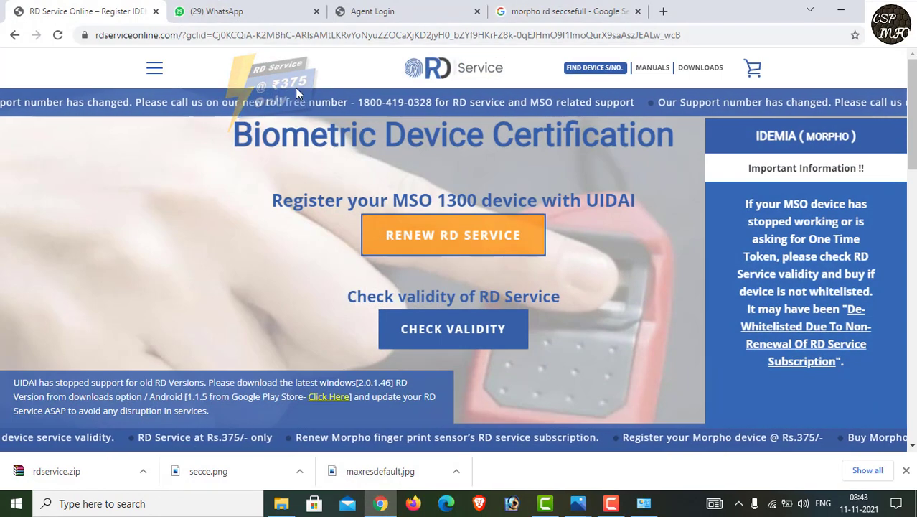
{"action": "left_click", "coordinate": [663, 11]}
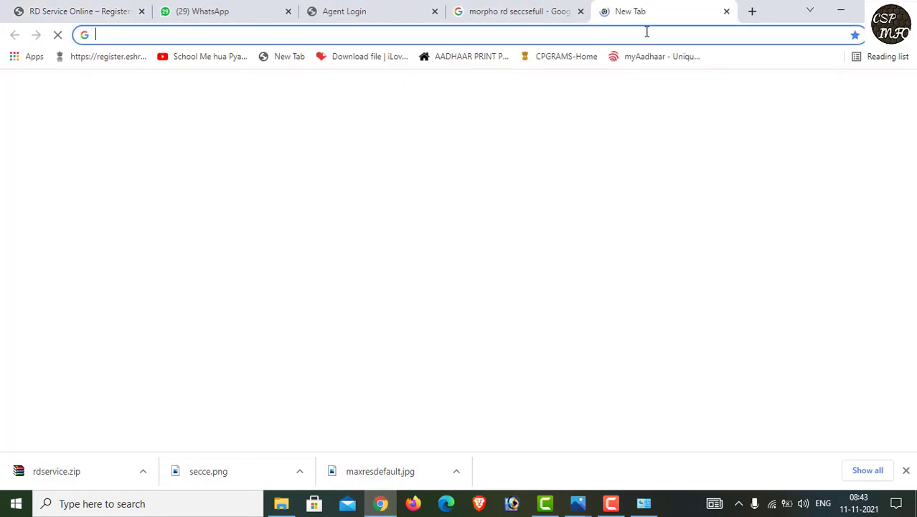
{"action": "left_click", "coordinate": [645, 32]}
{"action": "type", "text": "morpho"}
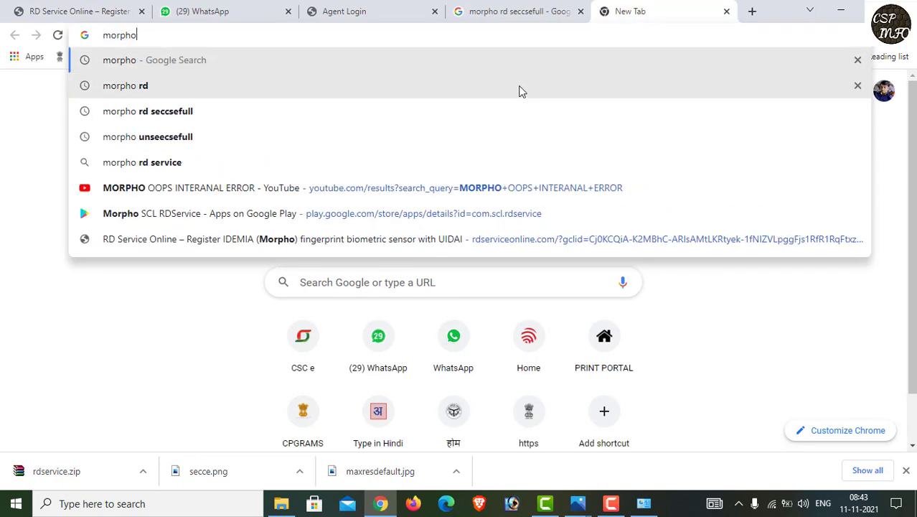
{"action": "left_click", "coordinate": [518, 88]}
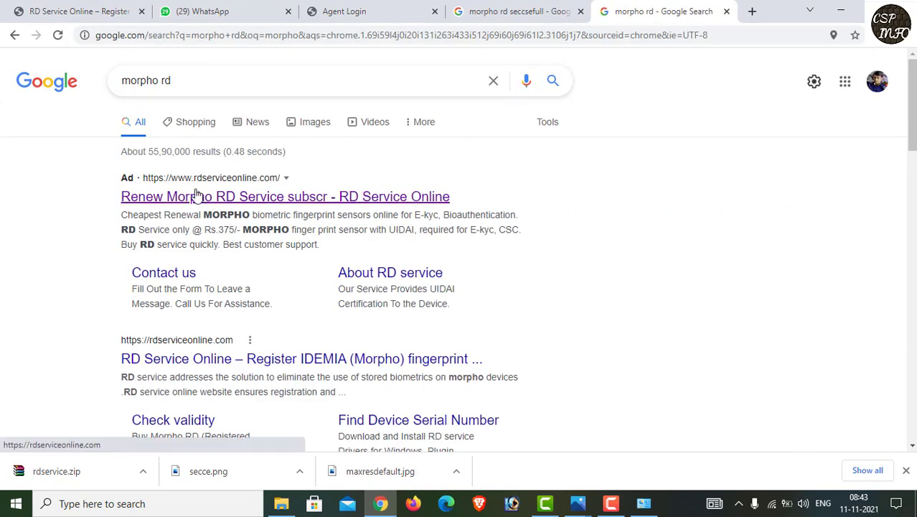
{"action": "left_click", "coordinate": [239, 198]}
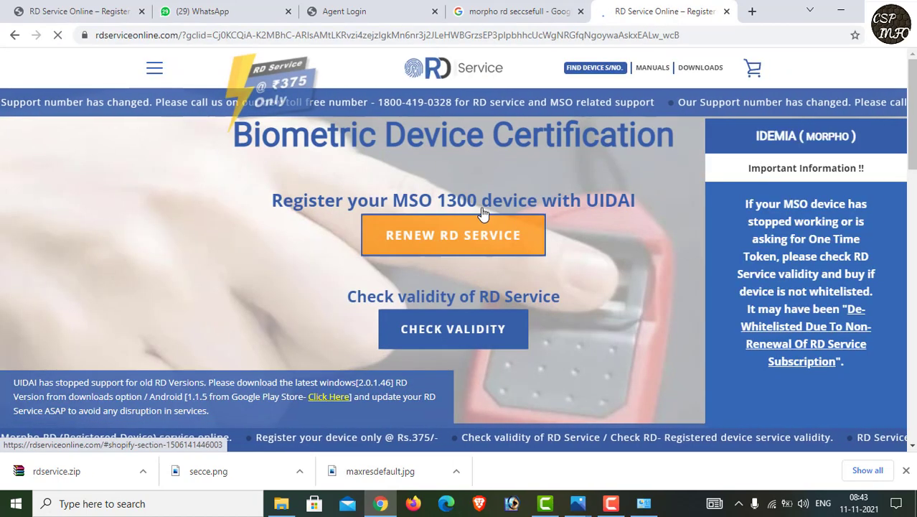
Step: Download the Windows (https/127.0.0.1) RD Service driver and show the downloaded archive in its folder
{"action": "mouse_move", "coordinate": [702, 69]}
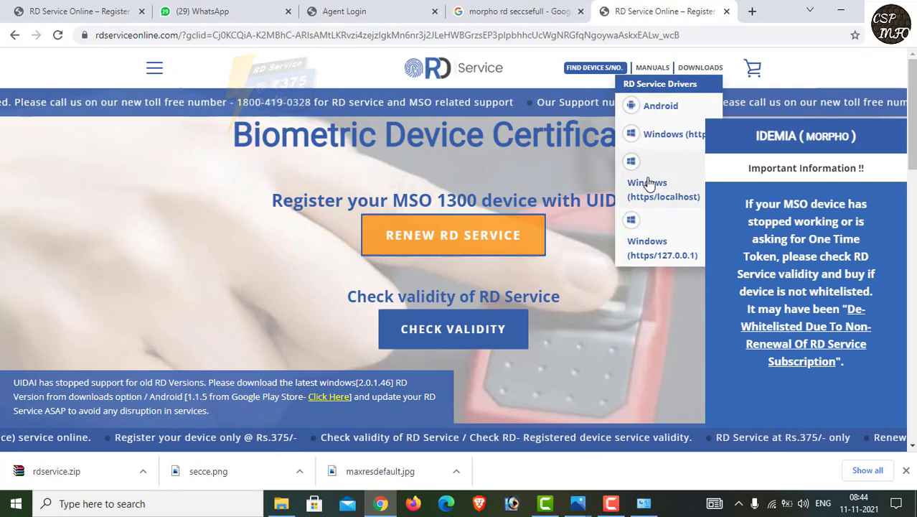
{"action": "left_click", "coordinate": [664, 252]}
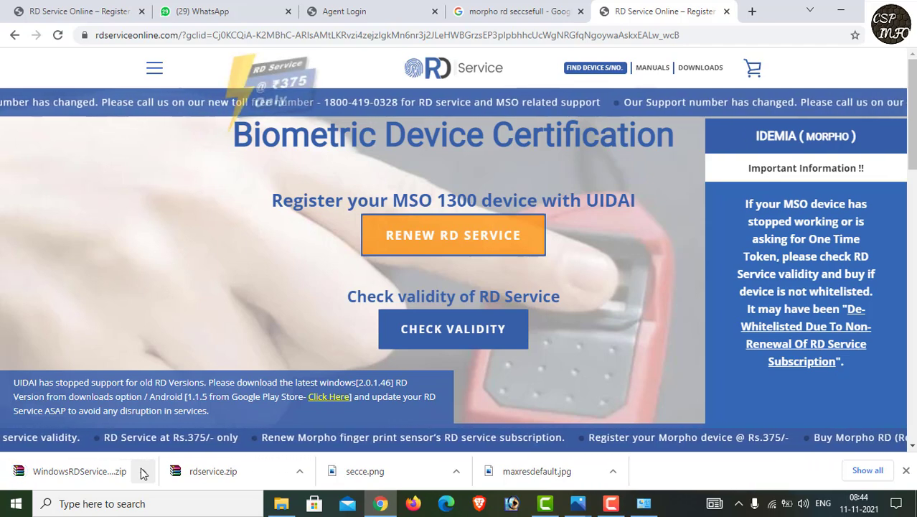
{"action": "left_click", "coordinate": [142, 471]}
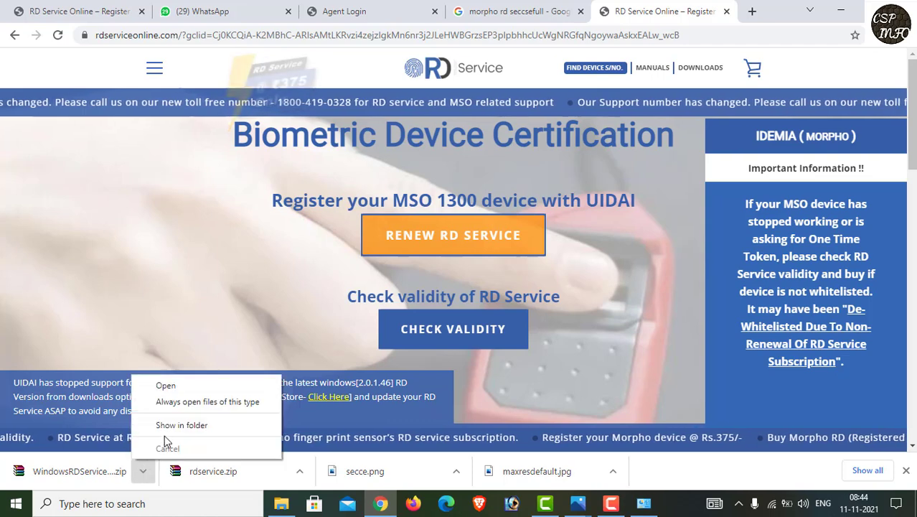
{"action": "left_click", "coordinate": [172, 426]}
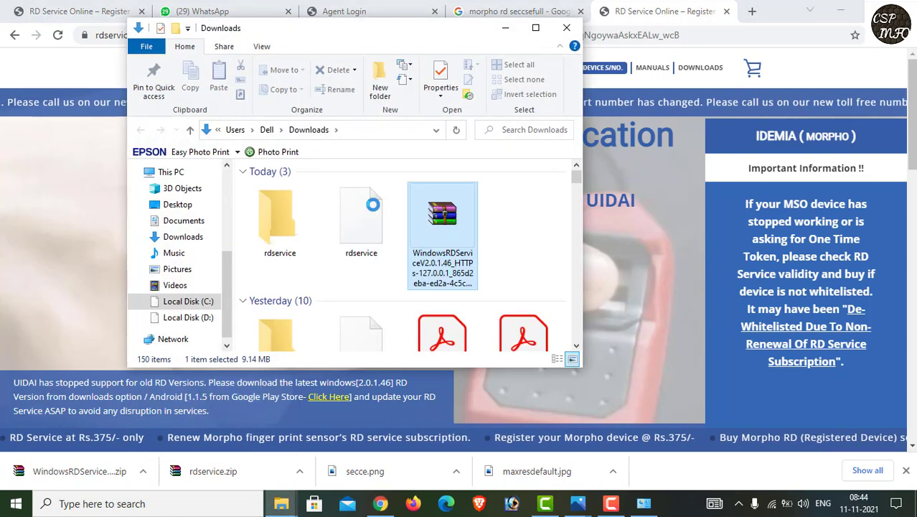
Step: Extract the downloaded WindowsRDServiceV2.0.1.46 archive into its own folder in Downloads using the default extraction options
{"action": "right_click", "coordinate": [449, 231]}
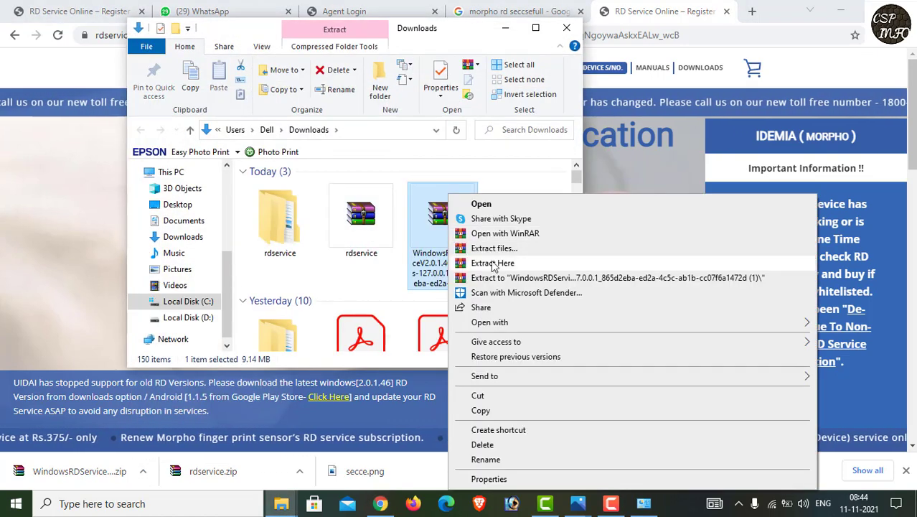
{"action": "left_click", "coordinate": [607, 248]}
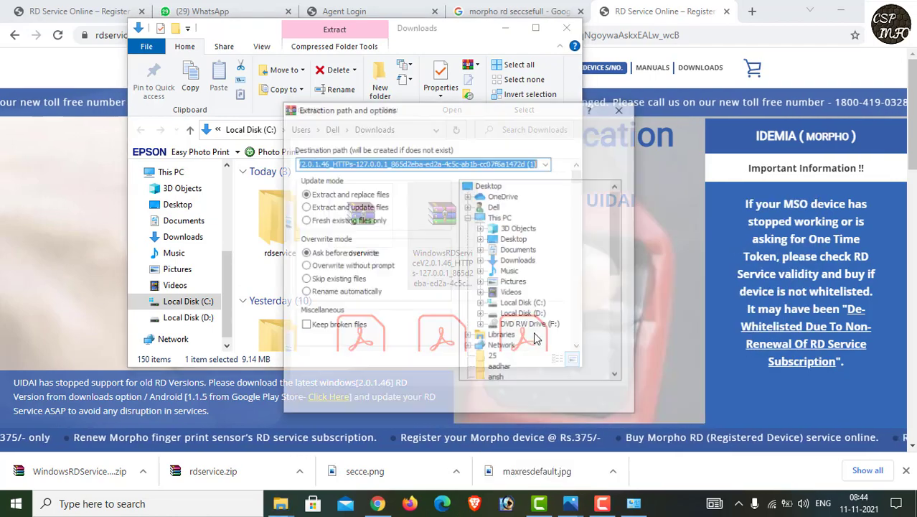
{"action": "left_click", "coordinate": [501, 402]}
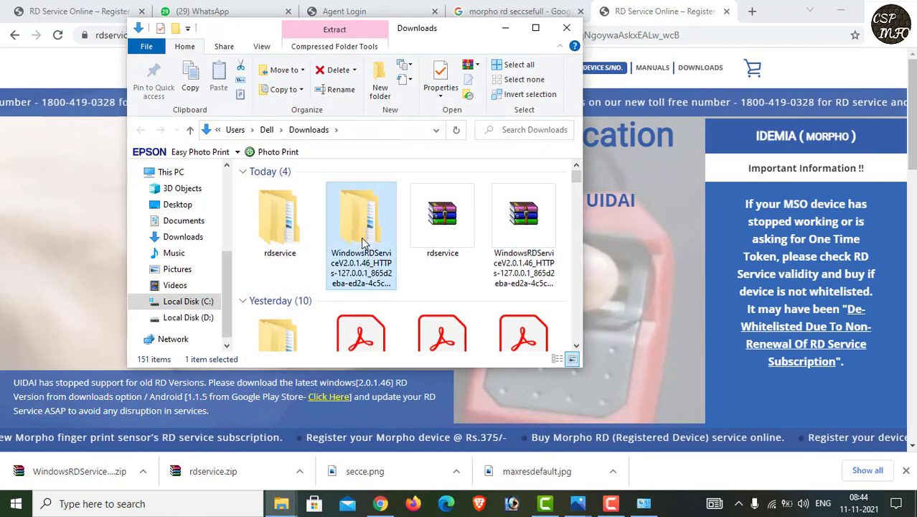
Step: Open the extracted WindowsRDServiceV2.0.1.46 folder and its subfolder, and run the WindowsRDService_HTTPs-127.0.0.1 installer
{"action": "double_click", "coordinate": [363, 229]}
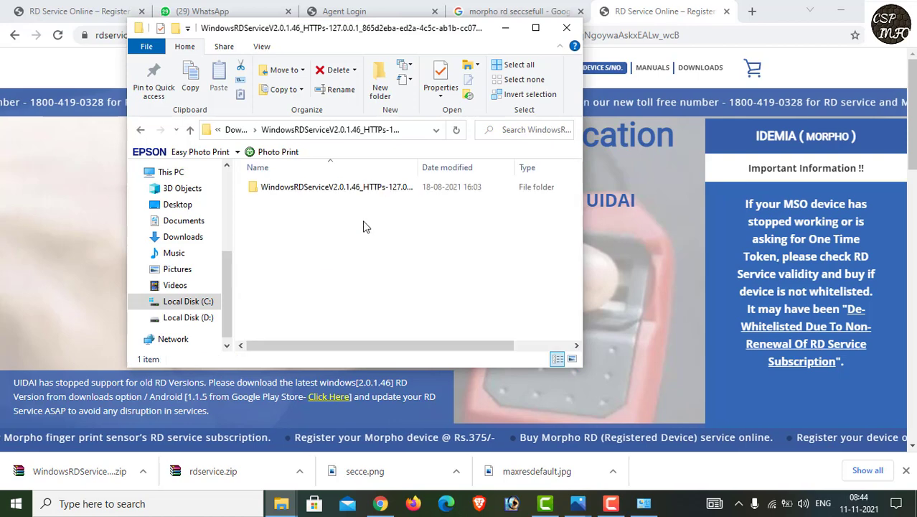
{"action": "double_click", "coordinate": [327, 194]}
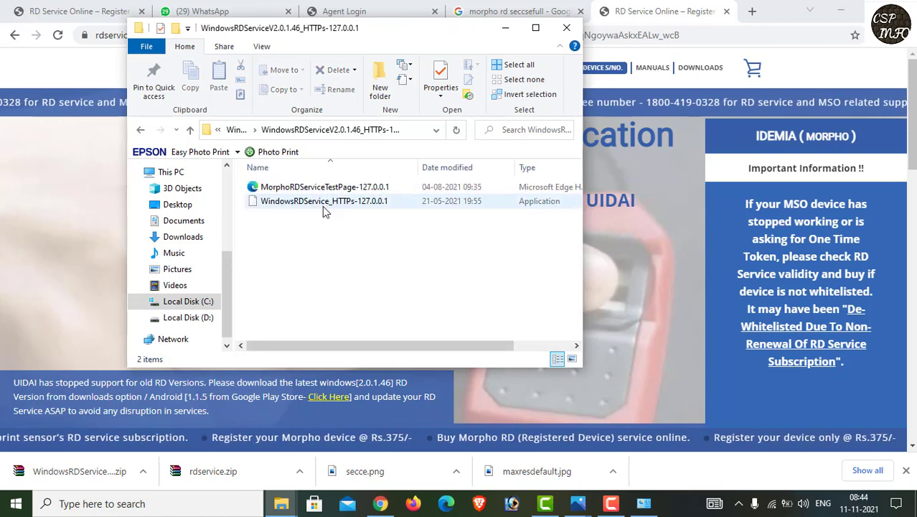
{"action": "left_click", "coordinate": [339, 203]}
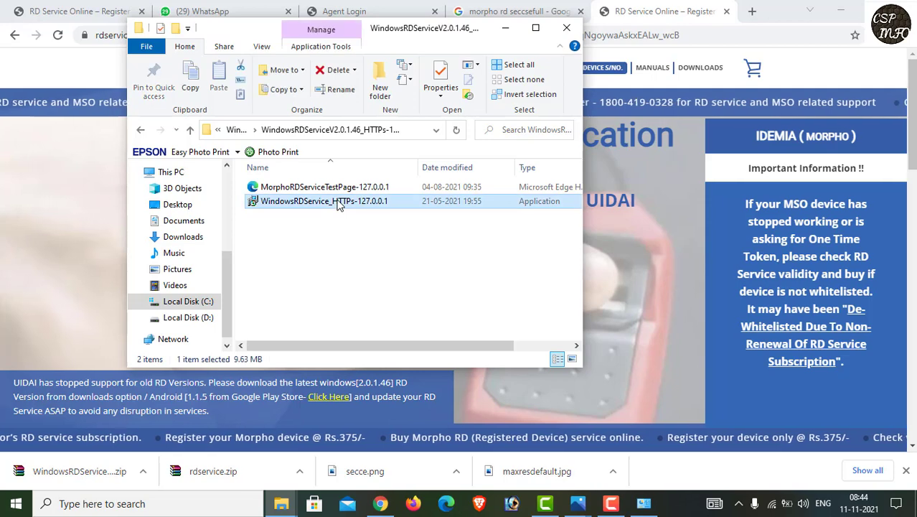
{"action": "right_click", "coordinate": [339, 203]}
{"action": "left_click", "coordinate": [392, 176]}
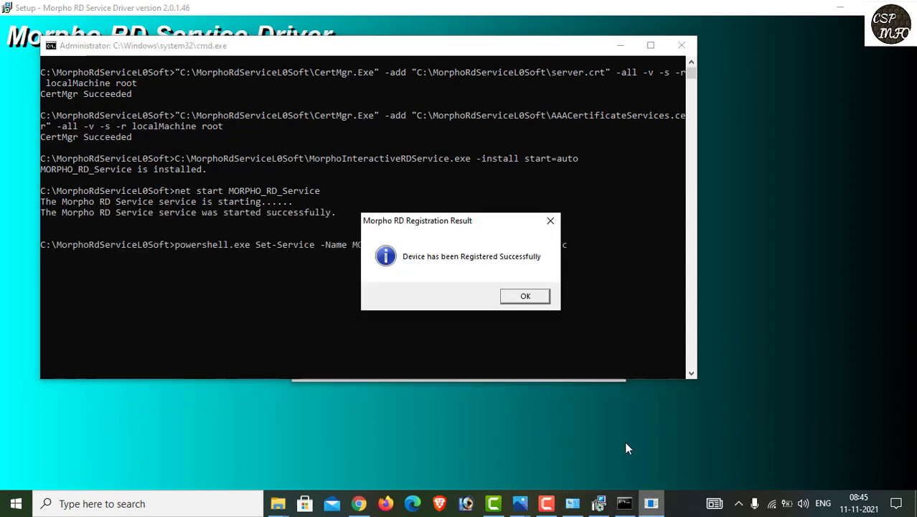
Step: Acknowledge the device registration result, finish the driver setup without restarting the computer now, and minimize the browser
{"action": "left_click", "coordinate": [535, 295]}
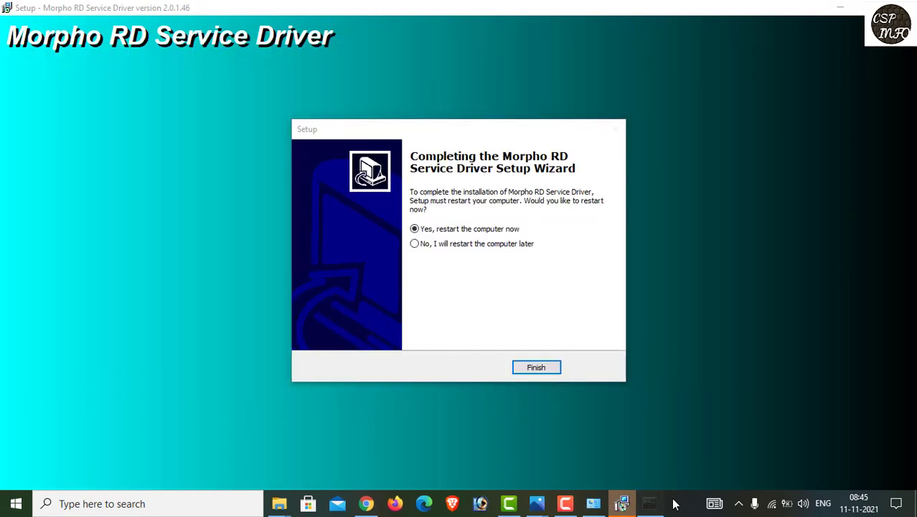
{"action": "left_click", "coordinate": [475, 244]}
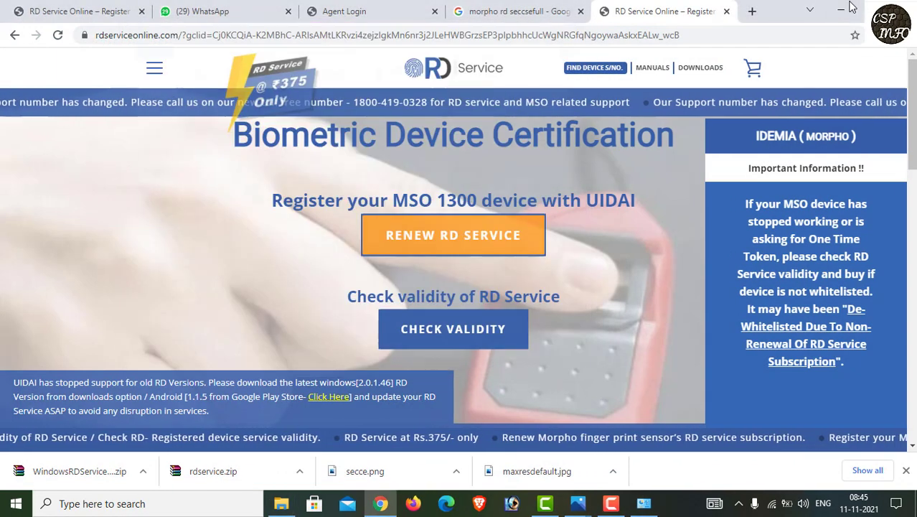
{"action": "left_click", "coordinate": [841, 8]}
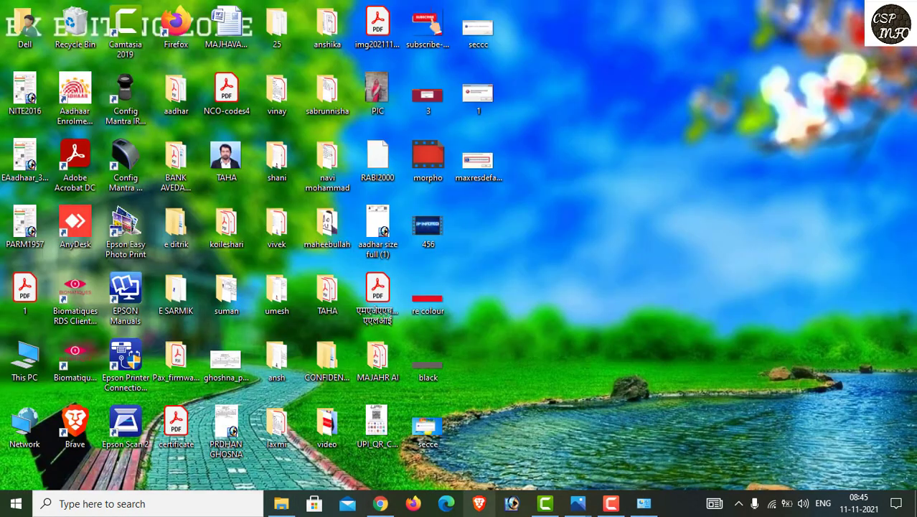
Step: Open the Windows Services app and select Morpho RD Service in the service list
{"action": "left_click", "coordinate": [204, 510]}
{"action": "type", "text": "ser"}
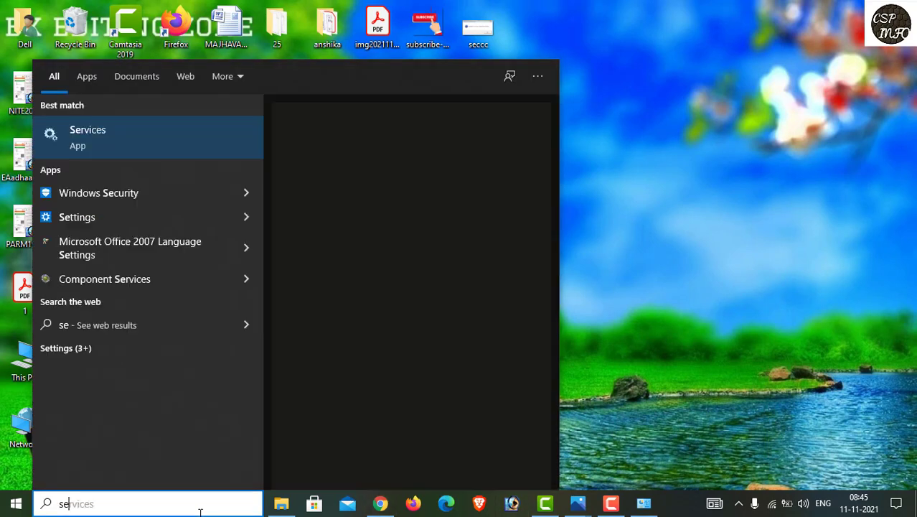
{"action": "left_click", "coordinate": [198, 135]}
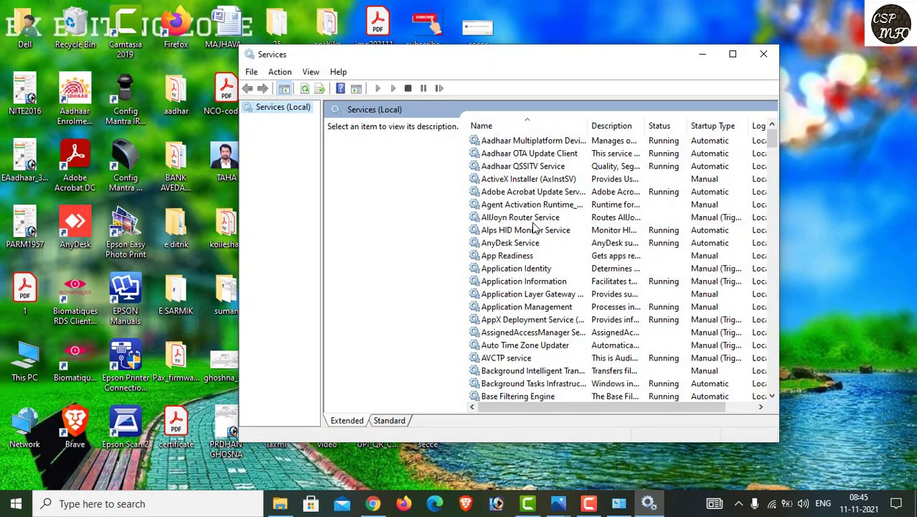
{"action": "left_click", "coordinate": [533, 220]}
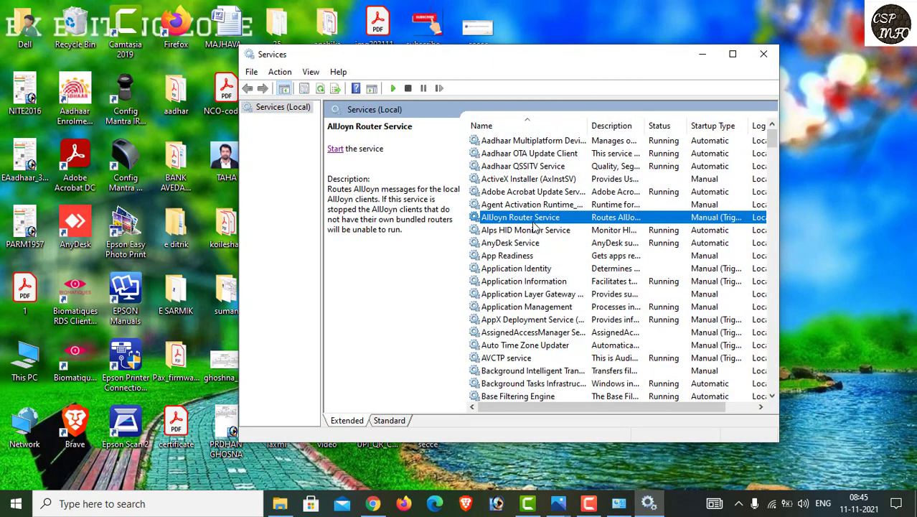
{"action": "key", "text": "m"}
{"action": "key", "text": "m"}
{"action": "key", "text": "m"}
{"action": "key", "text": "m"}
{"action": "key", "text": "m"}
{"action": "left_click", "coordinate": [540, 335]}
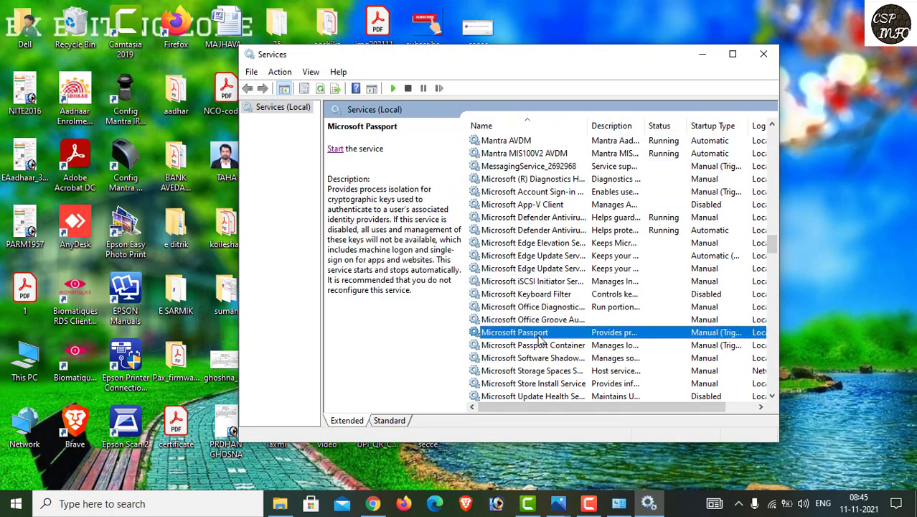
{"action": "scroll", "coordinate": [542, 347], "scroll_direction": "down", "scroll_amount": 2}
{"action": "left_click", "coordinate": [522, 346]}
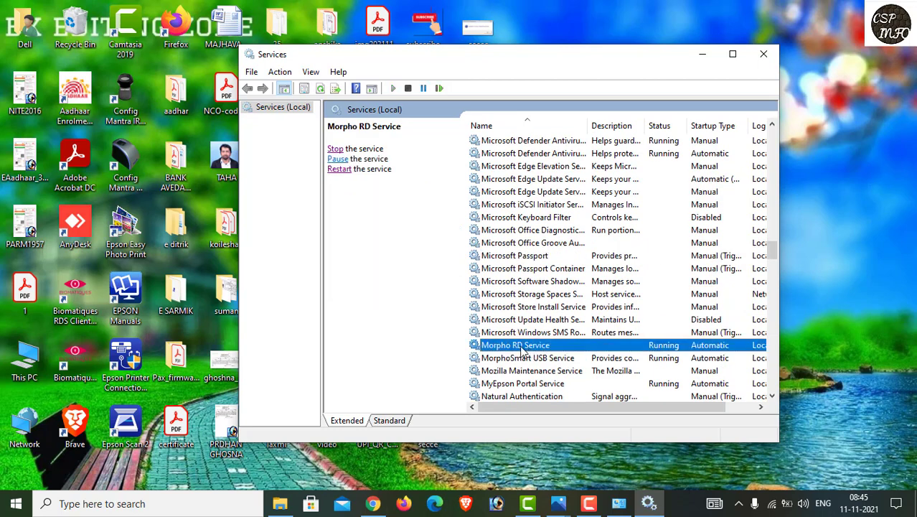
Step: Stop and start Morpho RD Service, acknowledge the telemetry result, and minimize the Services window
{"action": "left_click", "coordinate": [334, 148]}
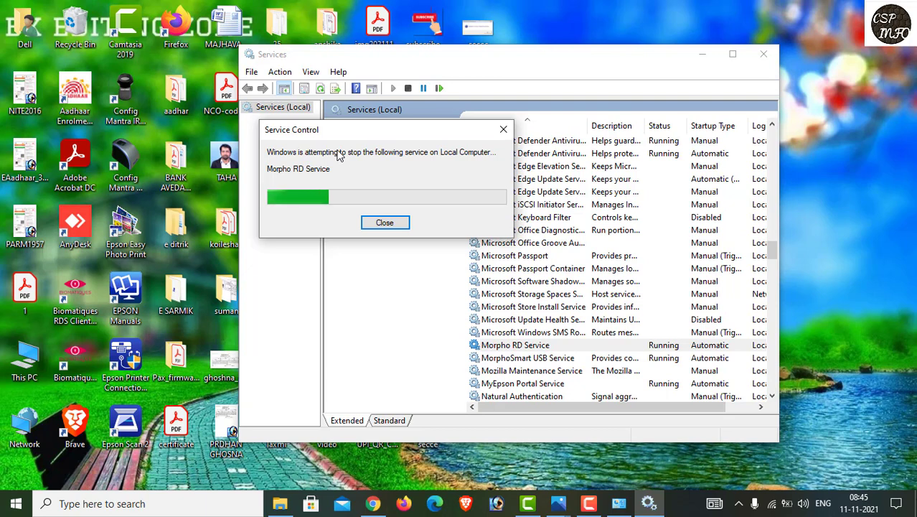
{"action": "left_click", "coordinate": [336, 149]}
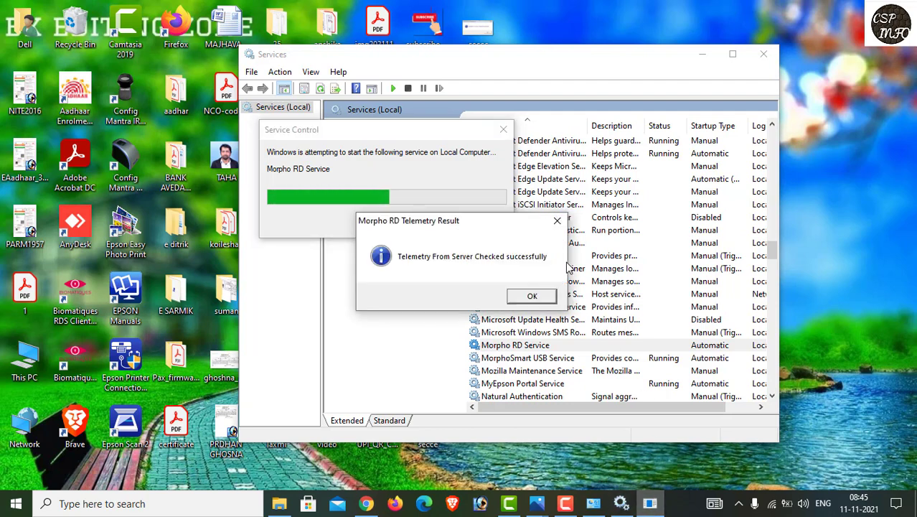
{"action": "key", "text": "Return"}
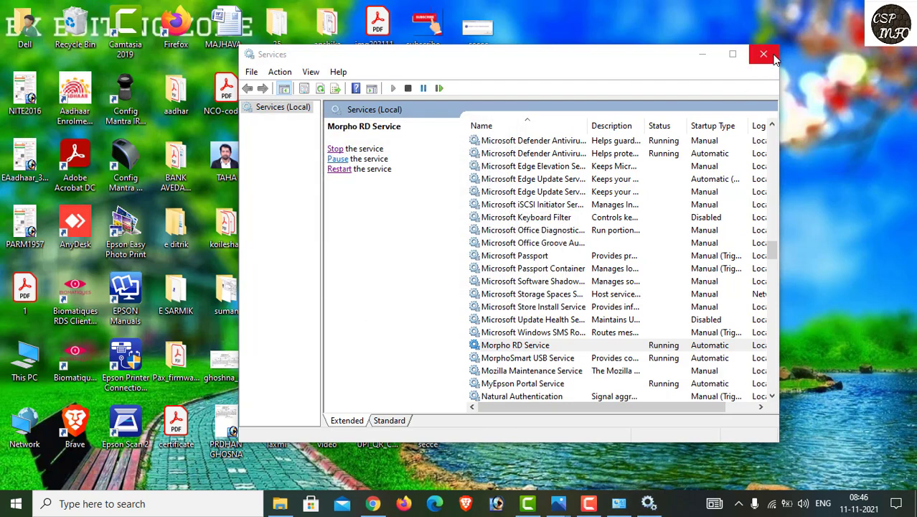
{"action": "left_click", "coordinate": [700, 57]}
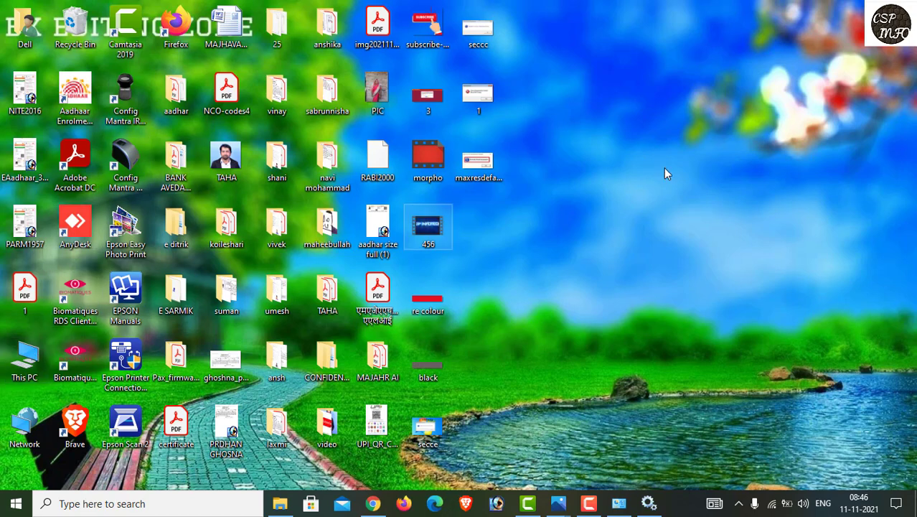
Step: Open the ConfigSettings file from the MorphoRdServiceL0Soft folder on Local Disk (C:)
{"action": "double_click", "coordinate": [31, 361]}
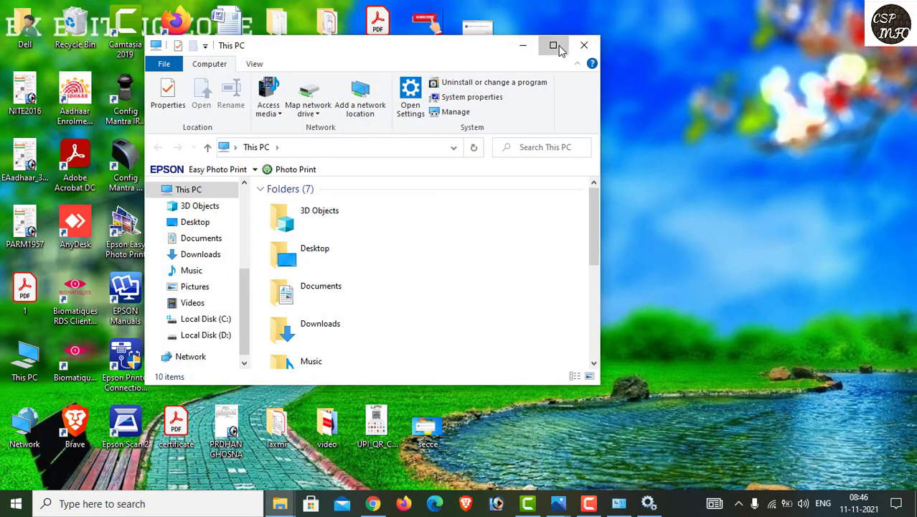
{"action": "left_click", "coordinate": [554, 46]}
{"action": "double_click", "coordinate": [239, 280]}
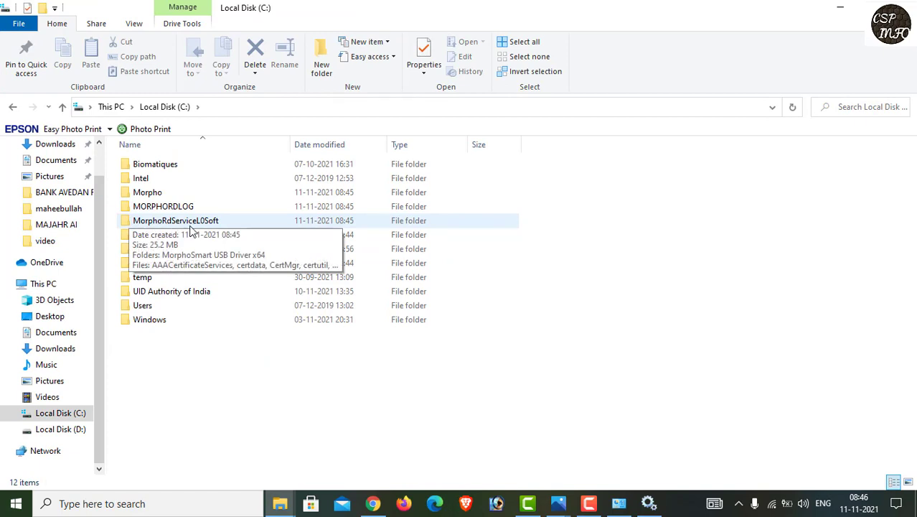
{"action": "double_click", "coordinate": [203, 227]}
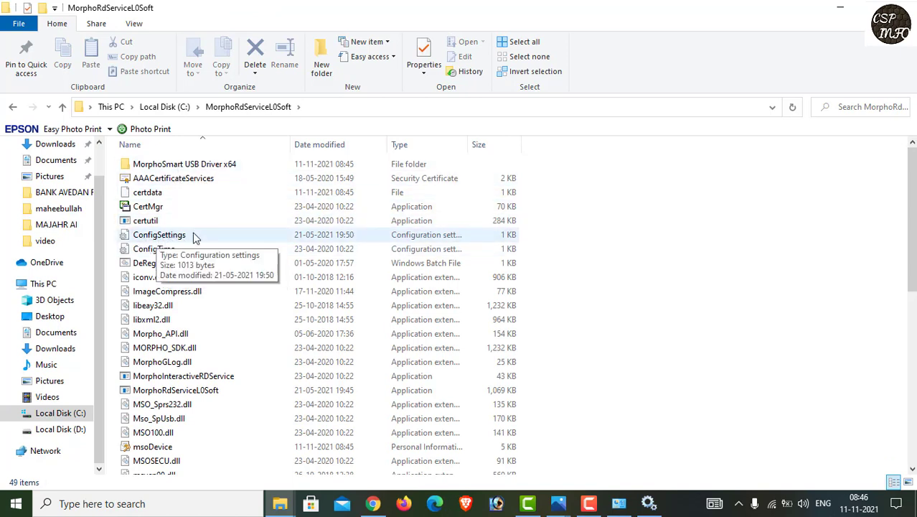
{"action": "left_click", "coordinate": [193, 238]}
{"action": "double_click", "coordinate": [193, 237]}
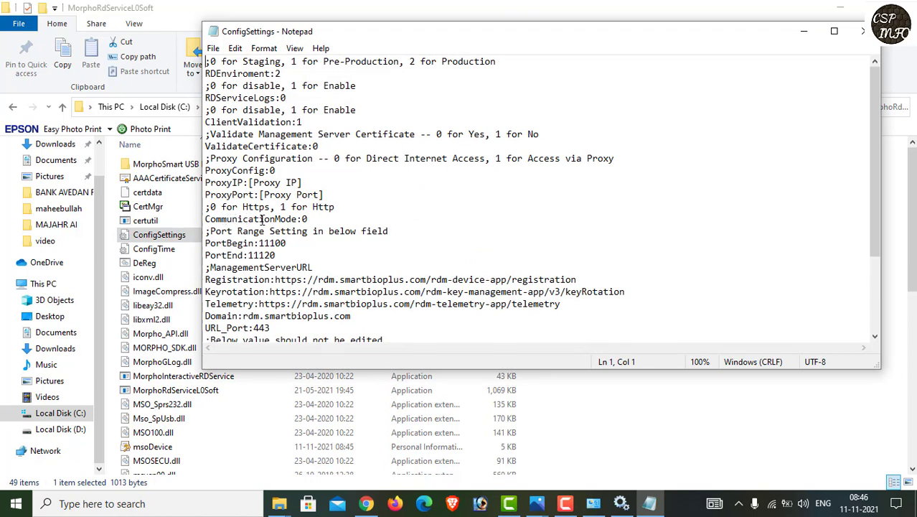
Step: Set CommunicationMode to 1 in ConfigSettings, save and close the file, and return to the desktop
{"action": "left_click", "coordinate": [309, 221]}
{"action": "key", "text": "BackSpace"}
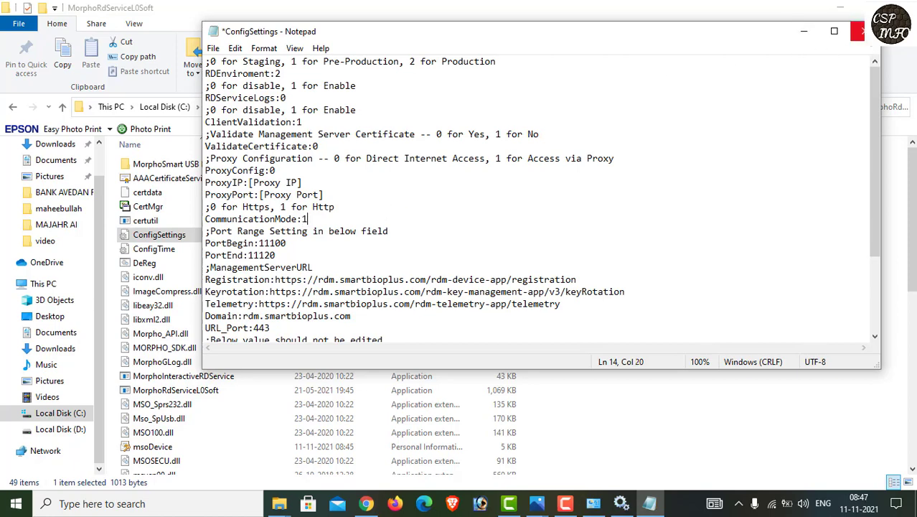
{"action": "left_click", "coordinate": [863, 31]}
{"action": "left_click", "coordinate": [421, 261]}
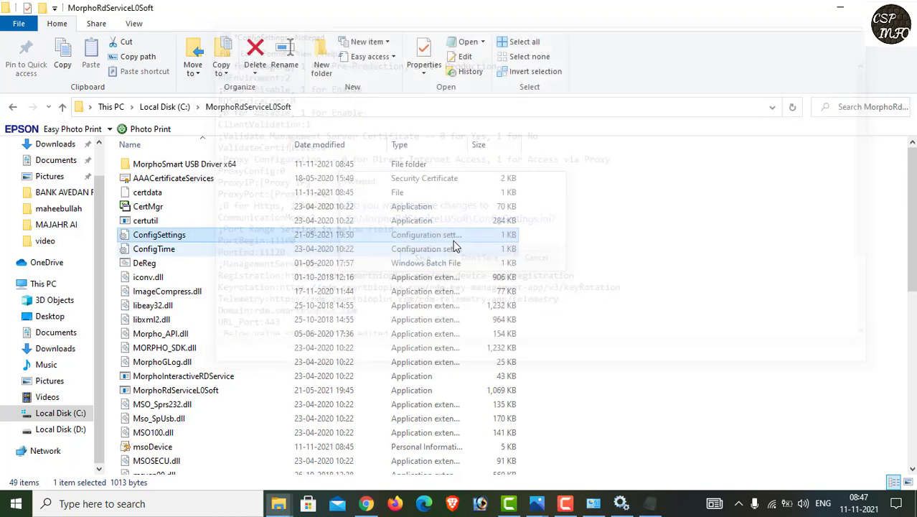
{"action": "key", "text": "super+d"}
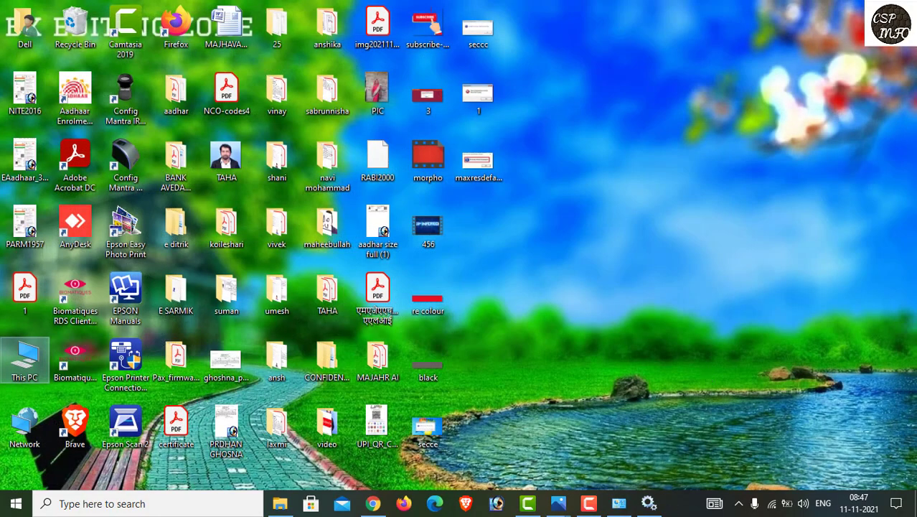
Step: Open the Services app again from the desktop and select Morpho RD Service
{"action": "left_click", "coordinate": [122, 504]}
{"action": "type", "text": "serv"}
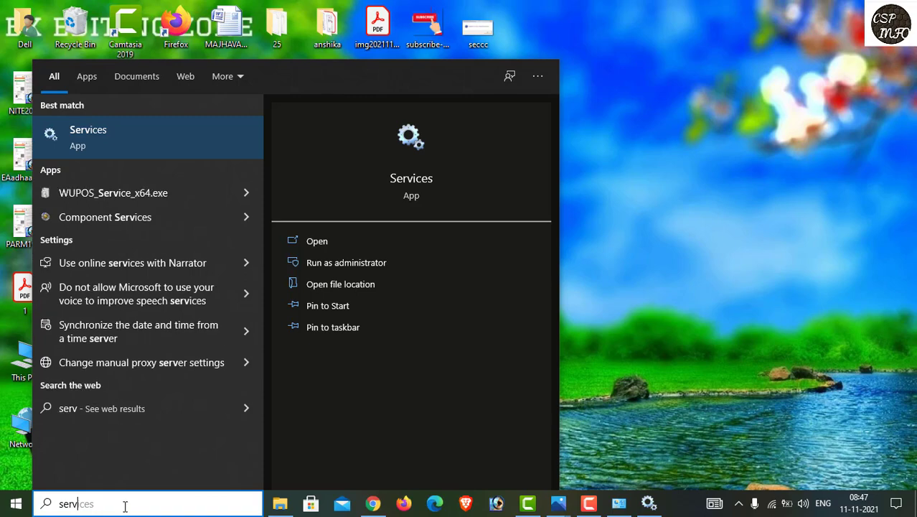
{"action": "left_click", "coordinate": [152, 145]}
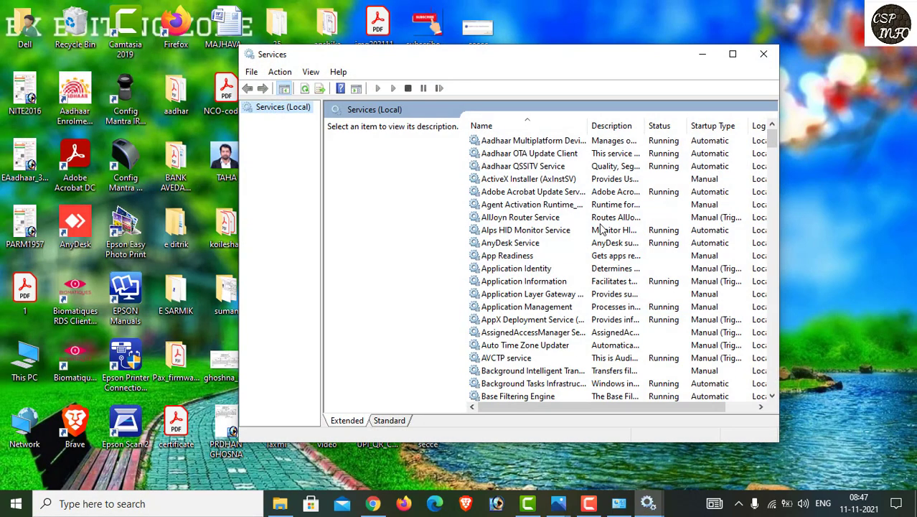
{"action": "left_click", "coordinate": [601, 219]}
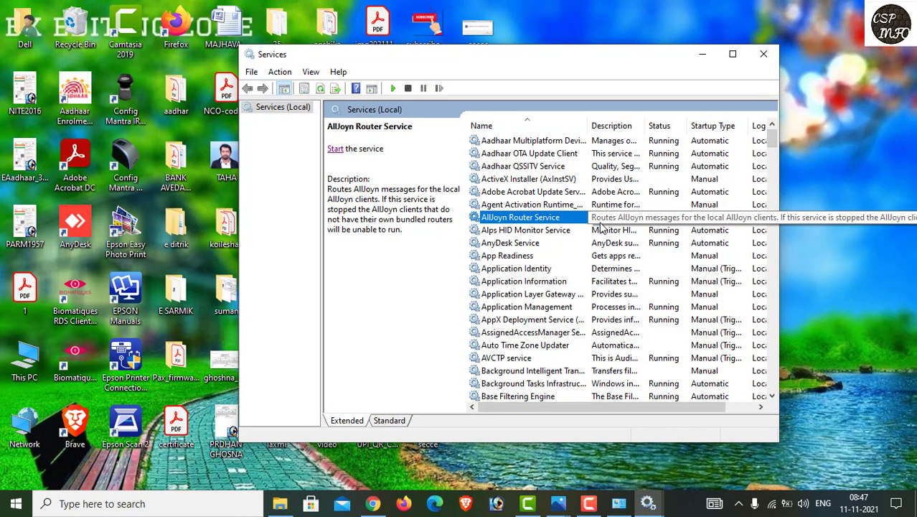
{"action": "key", "text": "m"}
{"action": "key", "text": "m"}
{"action": "key", "text": "m"}
{"action": "key", "text": "m"}
{"action": "key", "text": "m"}
{"action": "key", "text": "m"}
{"action": "key", "text": "m"}
{"action": "key", "text": "m"}
{"action": "key", "text": "m"}
{"action": "key", "text": "m"}
{"action": "key", "text": "m"}
{"action": "key", "text": "m"}
{"action": "key", "text": "m"}
{"action": "key", "text": "m"}
{"action": "key", "text": "m"}
{"action": "key", "text": "m"}
{"action": "key", "text": "m"}
{"action": "key", "text": "m"}
{"action": "key", "text": "m"}
{"action": "key", "text": "m"}
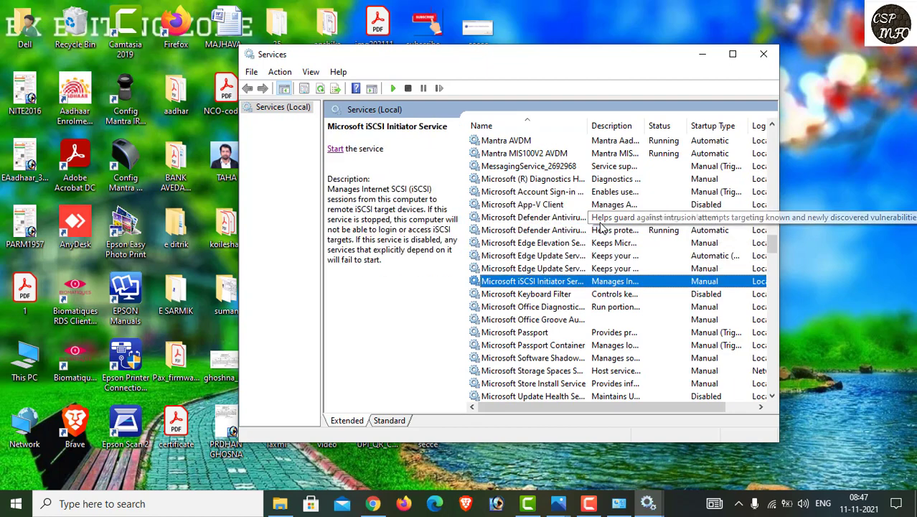
{"action": "key", "text": "m"}
{"action": "key", "text": "m"}
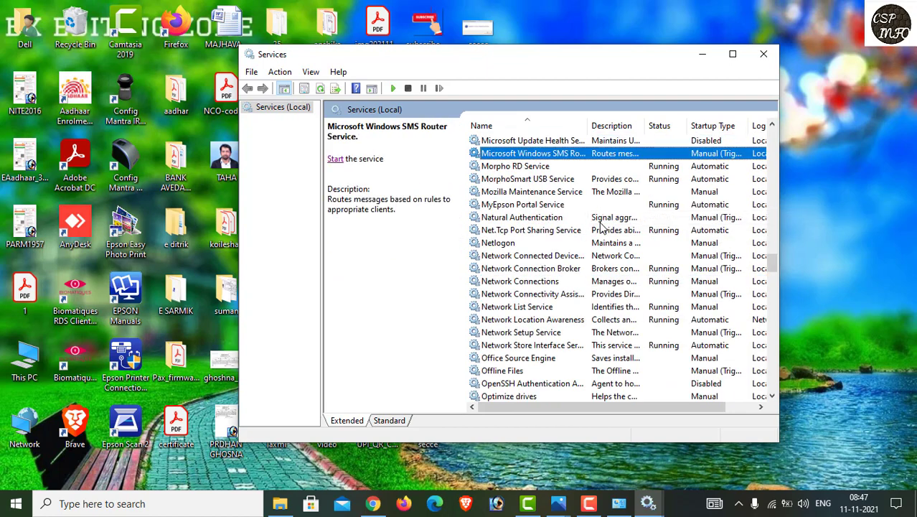
{"action": "left_click", "coordinate": [527, 166]}
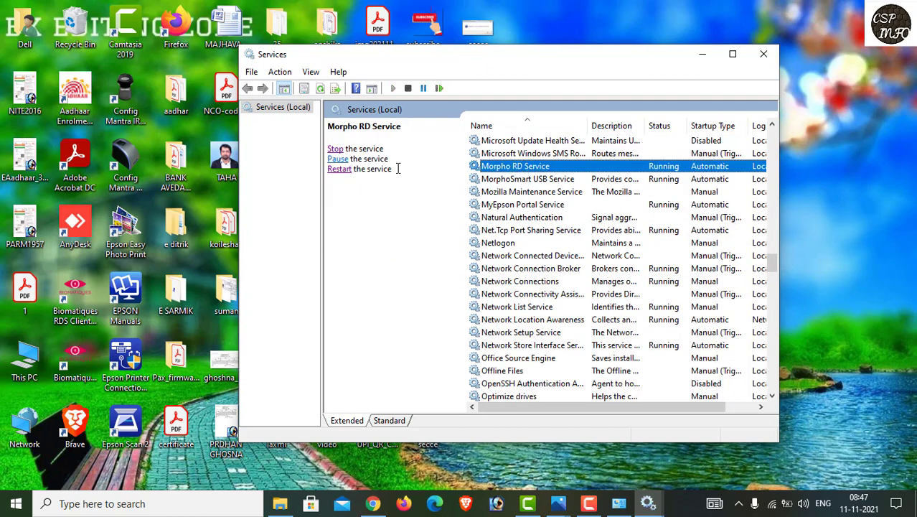
Step: Restart Morpho RD Service by stopping and starting it, acknowledge the result message, and minimize the Services window
{"action": "left_click", "coordinate": [335, 150]}
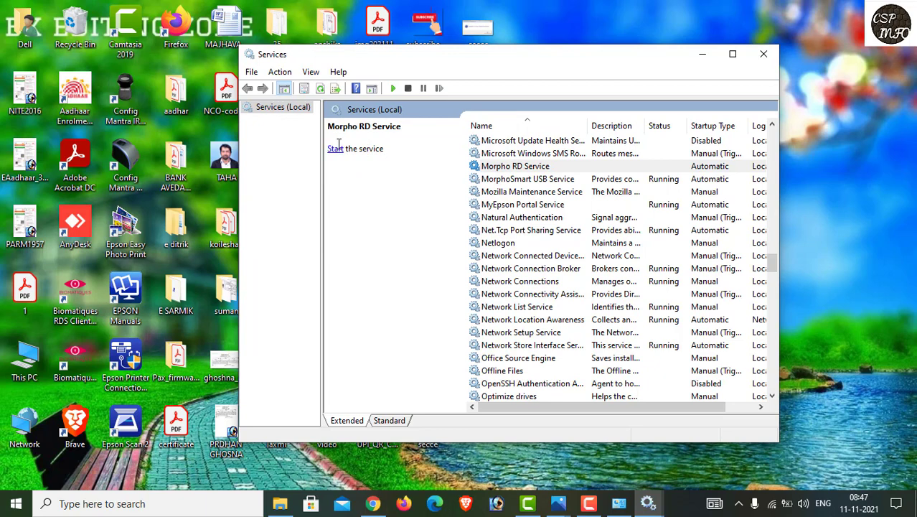
{"action": "left_click", "coordinate": [336, 148]}
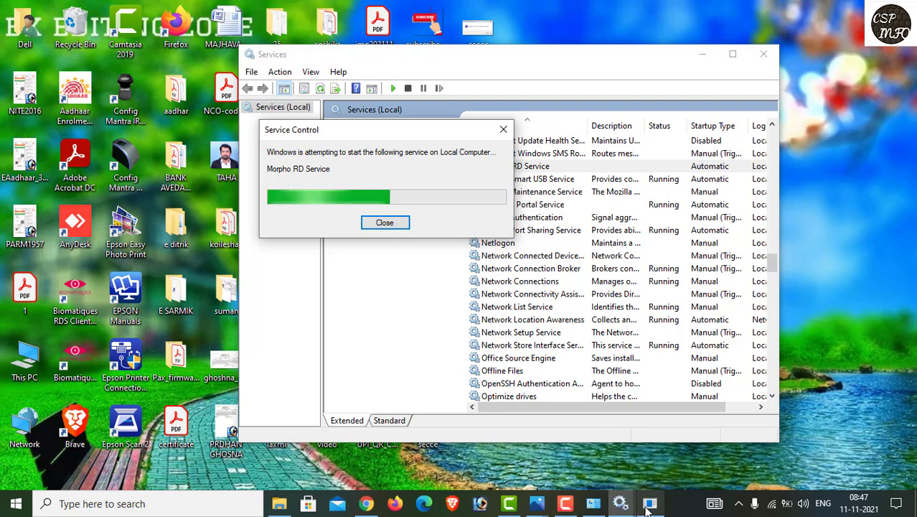
{"action": "left_click", "coordinate": [530, 293]}
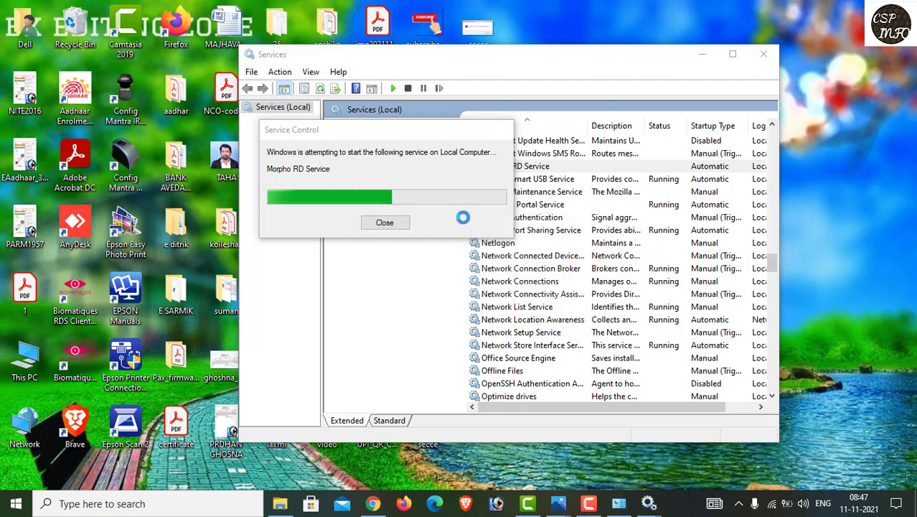
{"action": "left_click", "coordinate": [701, 56]}
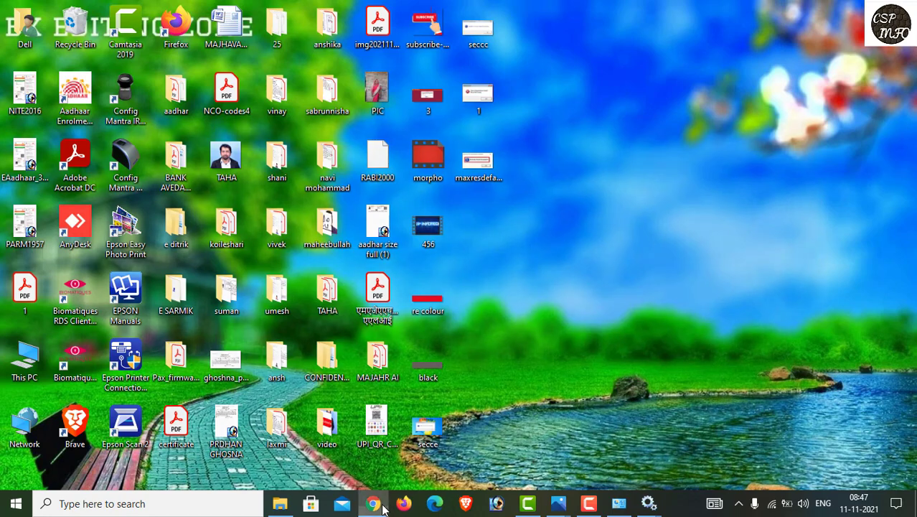
Step: Switch to Chrome, search for "aushman csc" in a new tab, and open the Pmjay - CSC result
{"action": "left_click", "coordinate": [374, 502]}
{"action": "left_click", "coordinate": [751, 10]}
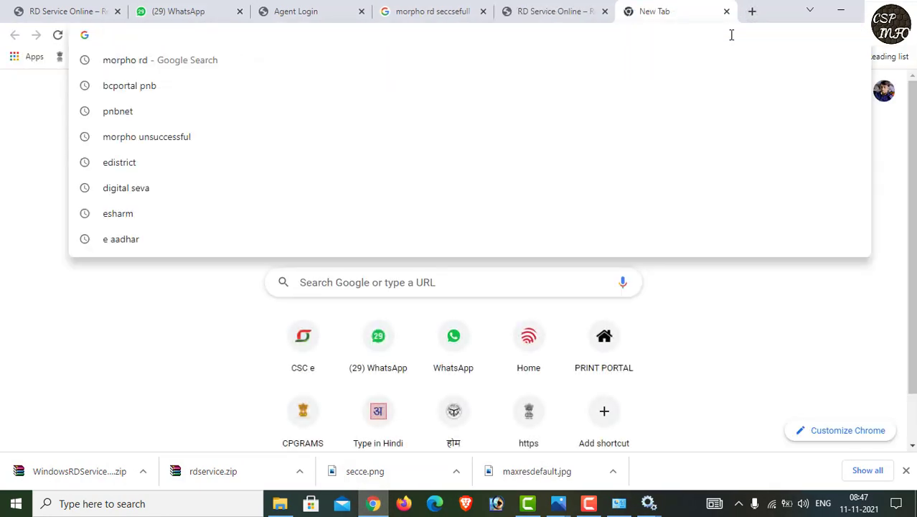
{"action": "type", "text": "aushman"}
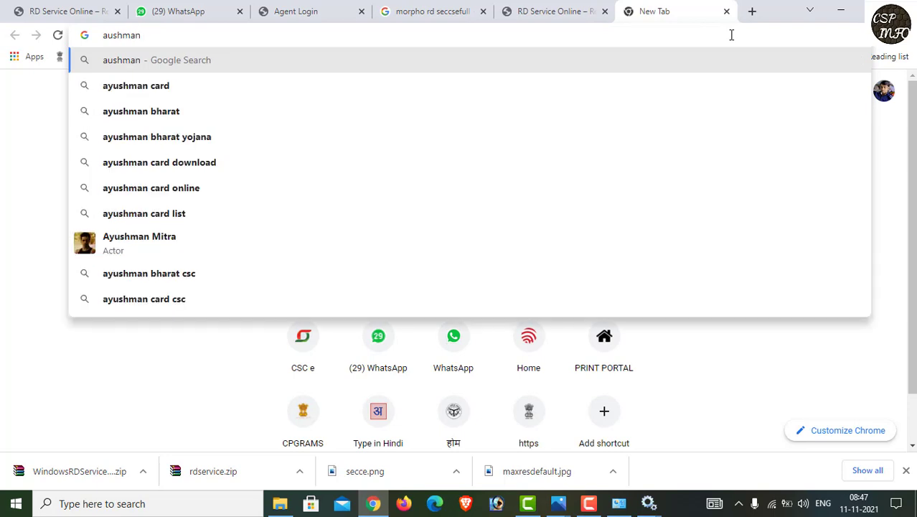
{"action": "type", "text": " csc"}
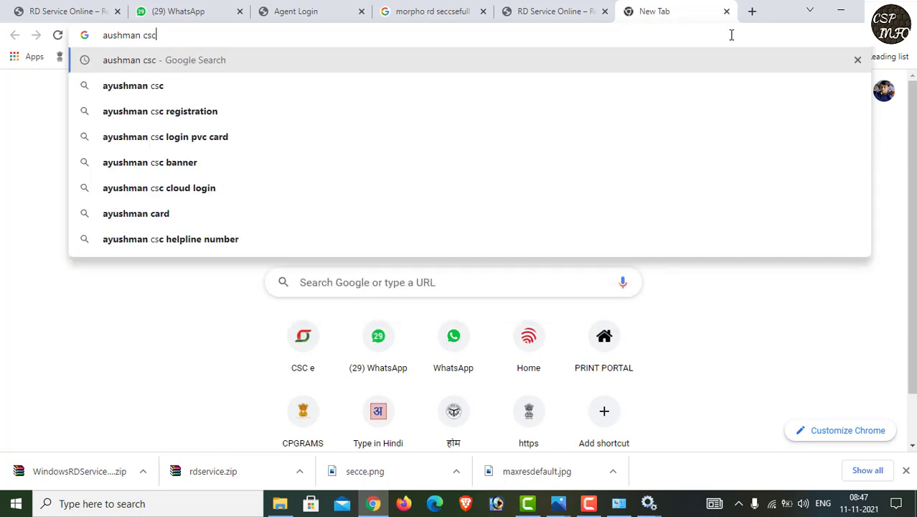
{"action": "key", "text": "Return"}
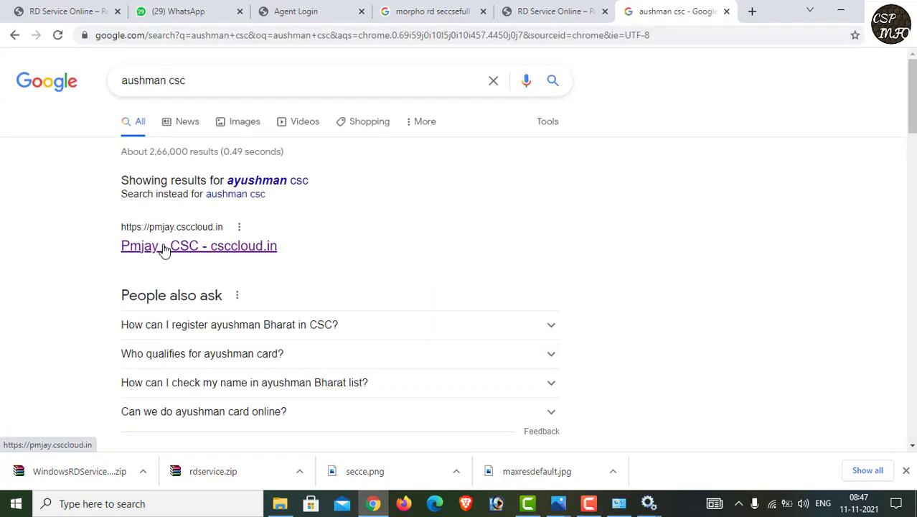
{"action": "left_click", "coordinate": [164, 248]}
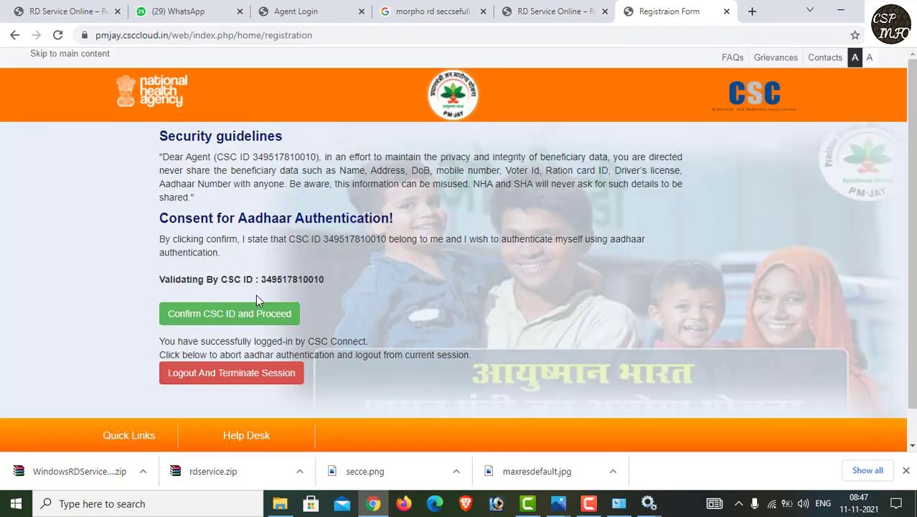
Step: Try to confirm the CSC ID and proceed to Aadhaar authentication, reloading the resulting page
{"action": "left_click", "coordinate": [245, 314]}
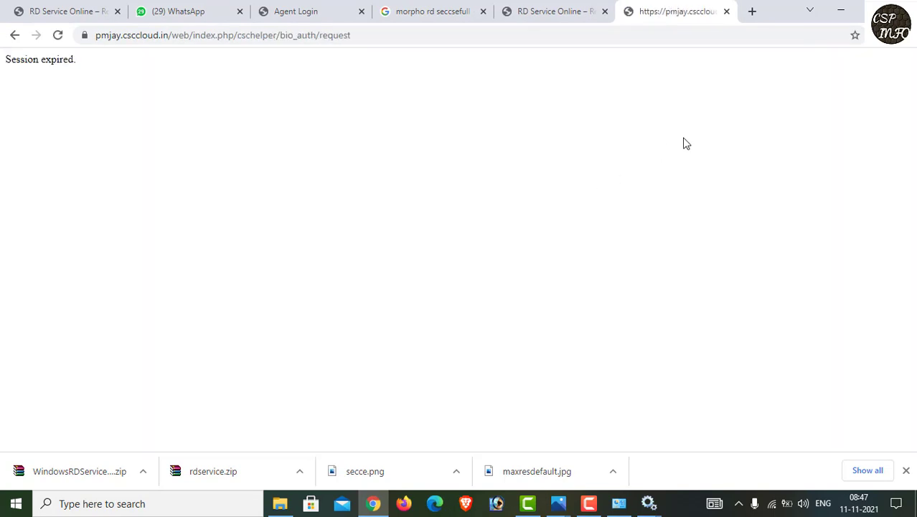
{"action": "left_click", "coordinate": [58, 37]}
{"action": "left_click", "coordinate": [495, 140]}
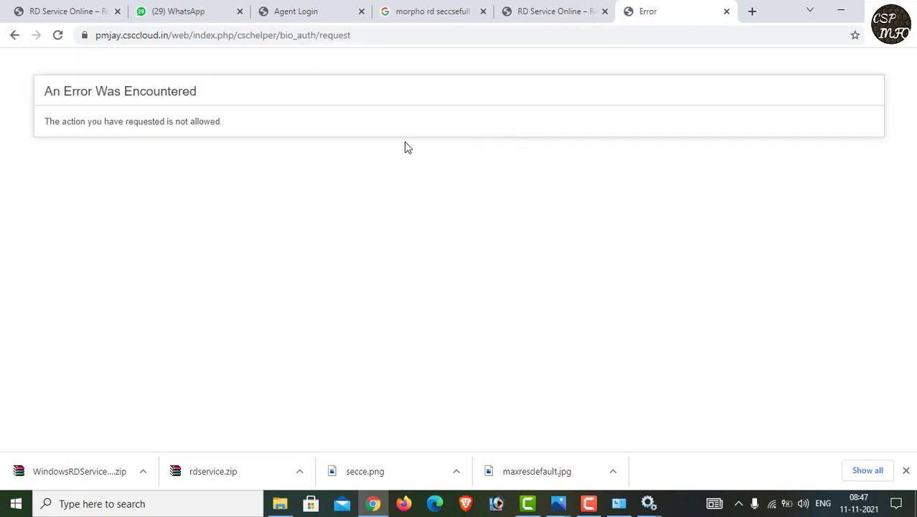
Step: Search for "aushman csc" again in the same tab and reopen the Pmjay - CSC site
{"action": "left_click", "coordinate": [205, 32]}
{"action": "type", "text": "a"}
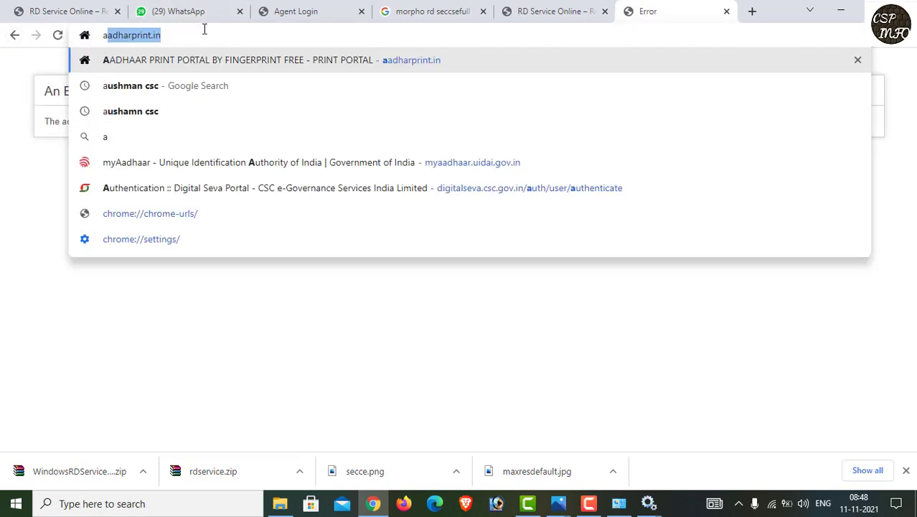
{"action": "type", "text": "ushman"}
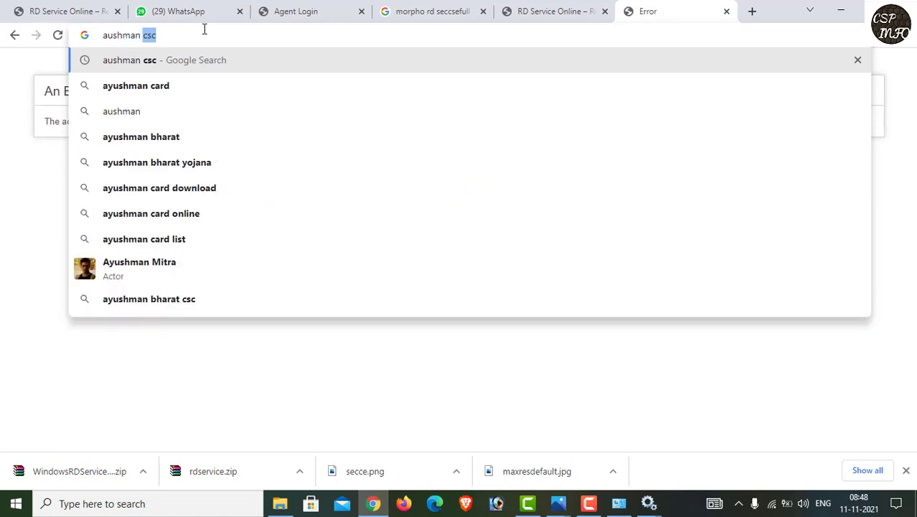
{"action": "key", "text": "Return"}
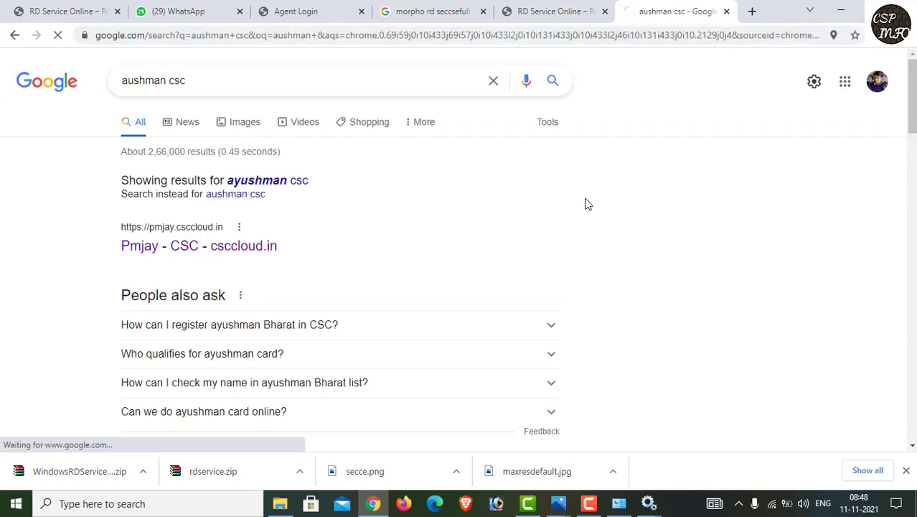
{"action": "left_click", "coordinate": [198, 246]}
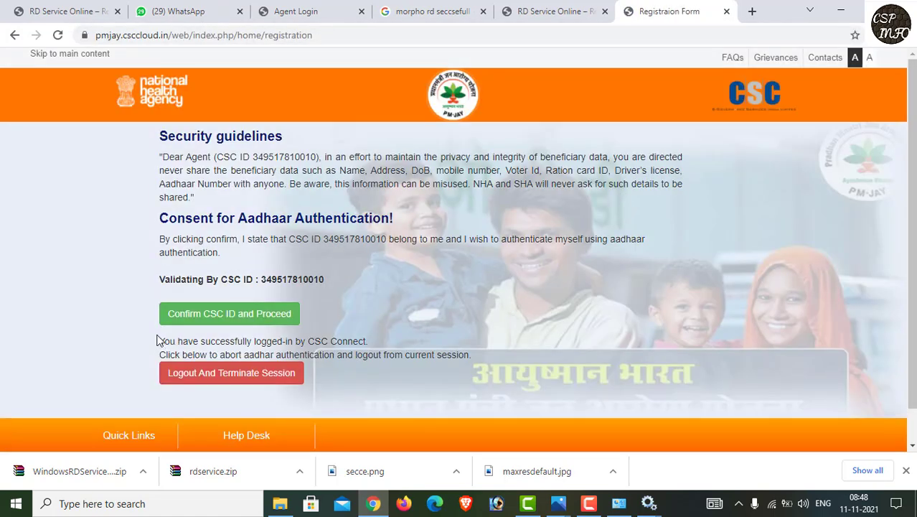
Step: Log out and terminate the session, log in to BIS again, and confirm the CSC ID to proceed to fingerprint authentication
{"action": "left_click", "coordinate": [209, 374]}
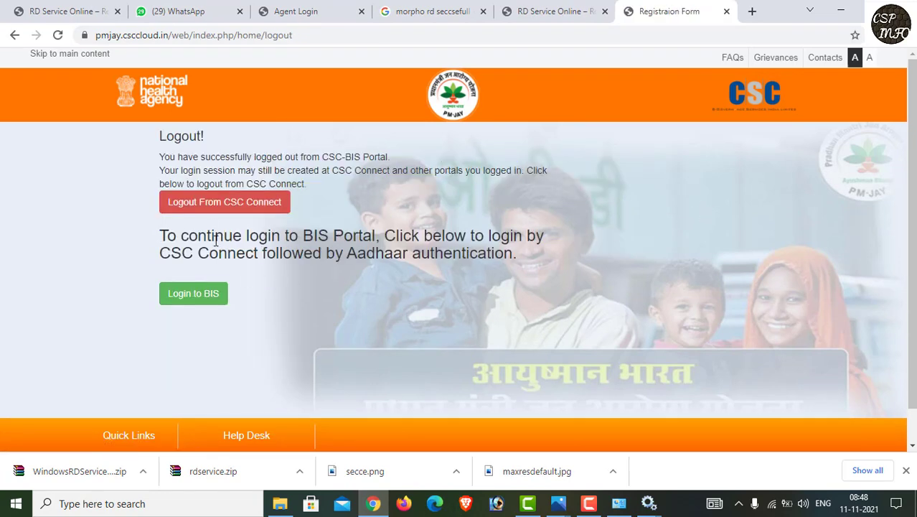
{"action": "left_click", "coordinate": [218, 293]}
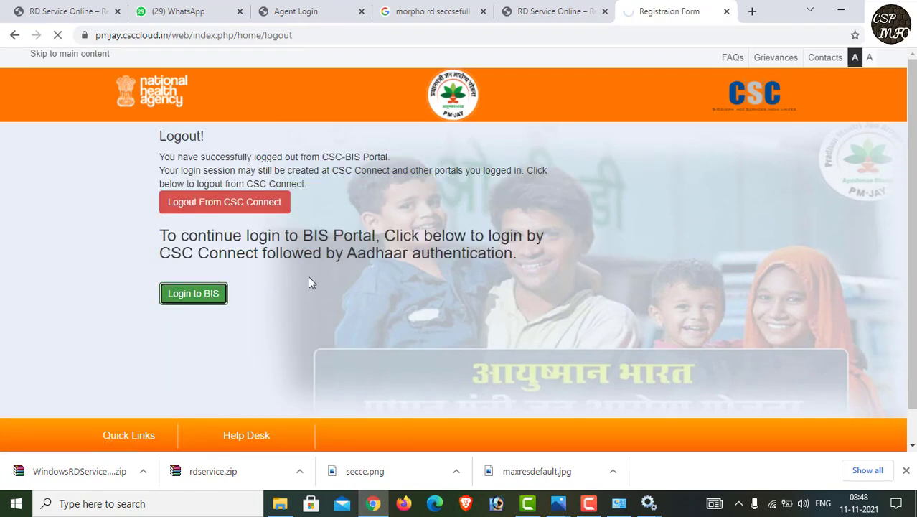
{"action": "left_click", "coordinate": [278, 314]}
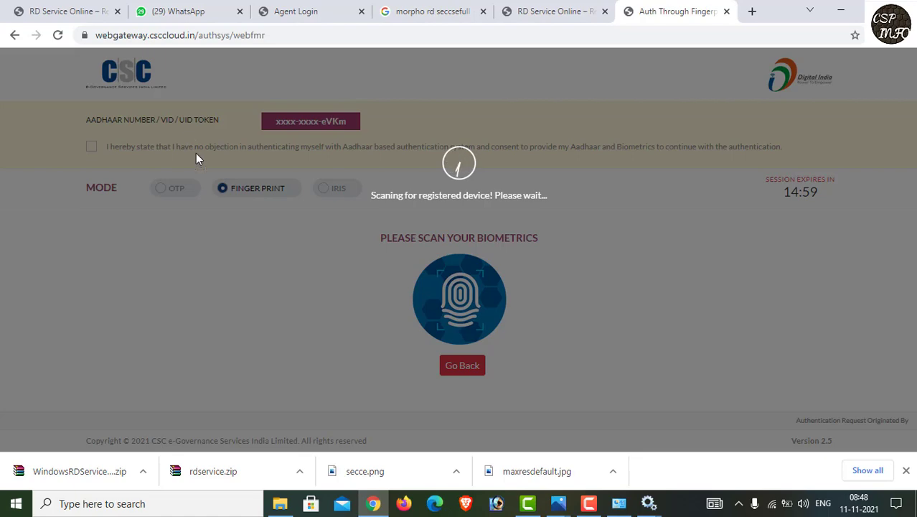
Step: Open ConfigSettings from the MorphoRdServiceL0Soft folder on Local Disk (C:) and place the text cursor after the CommunicationMode value
{"action": "left_click", "coordinate": [280, 506]}
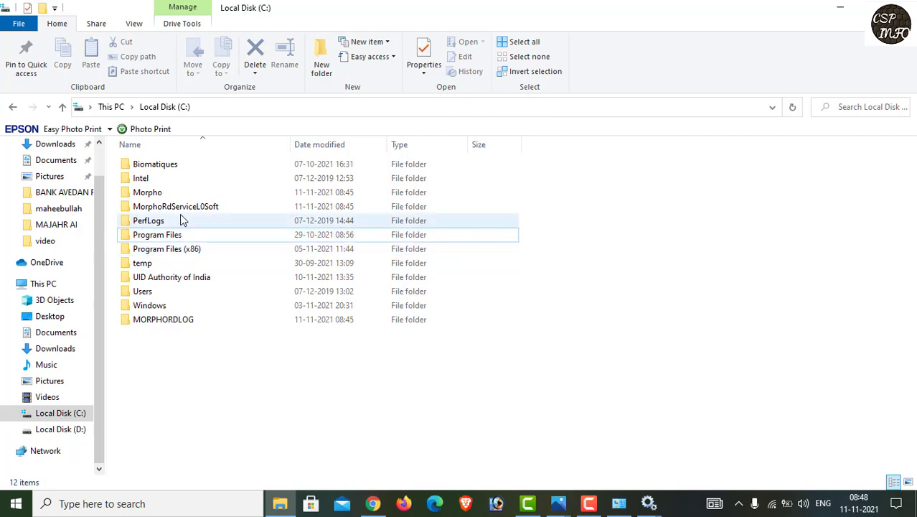
{"action": "double_click", "coordinate": [176, 207]}
{"action": "left_click", "coordinate": [178, 239]}
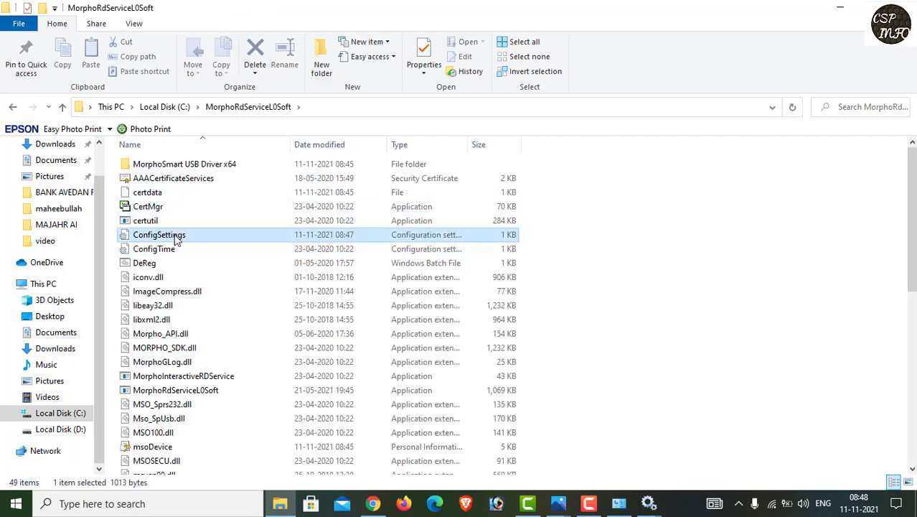
{"action": "double_click", "coordinate": [177, 239]}
{"action": "left_click", "coordinate": [316, 220]}
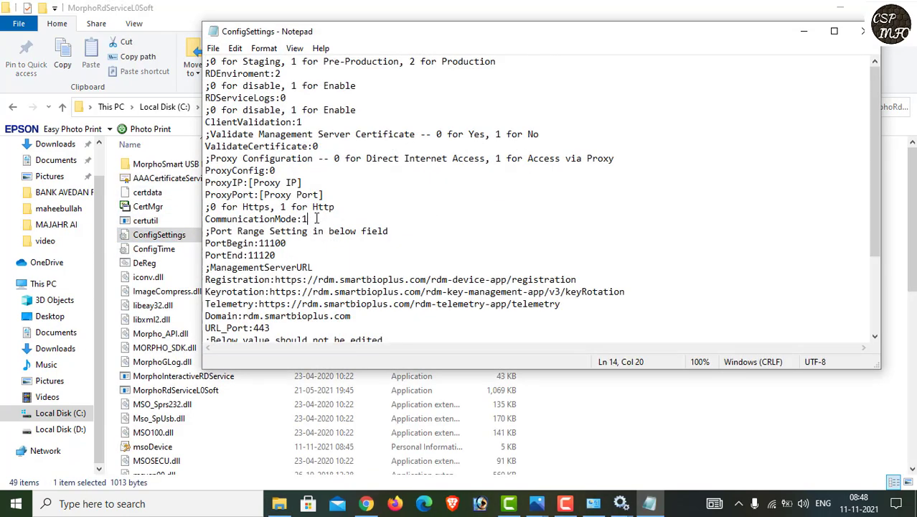